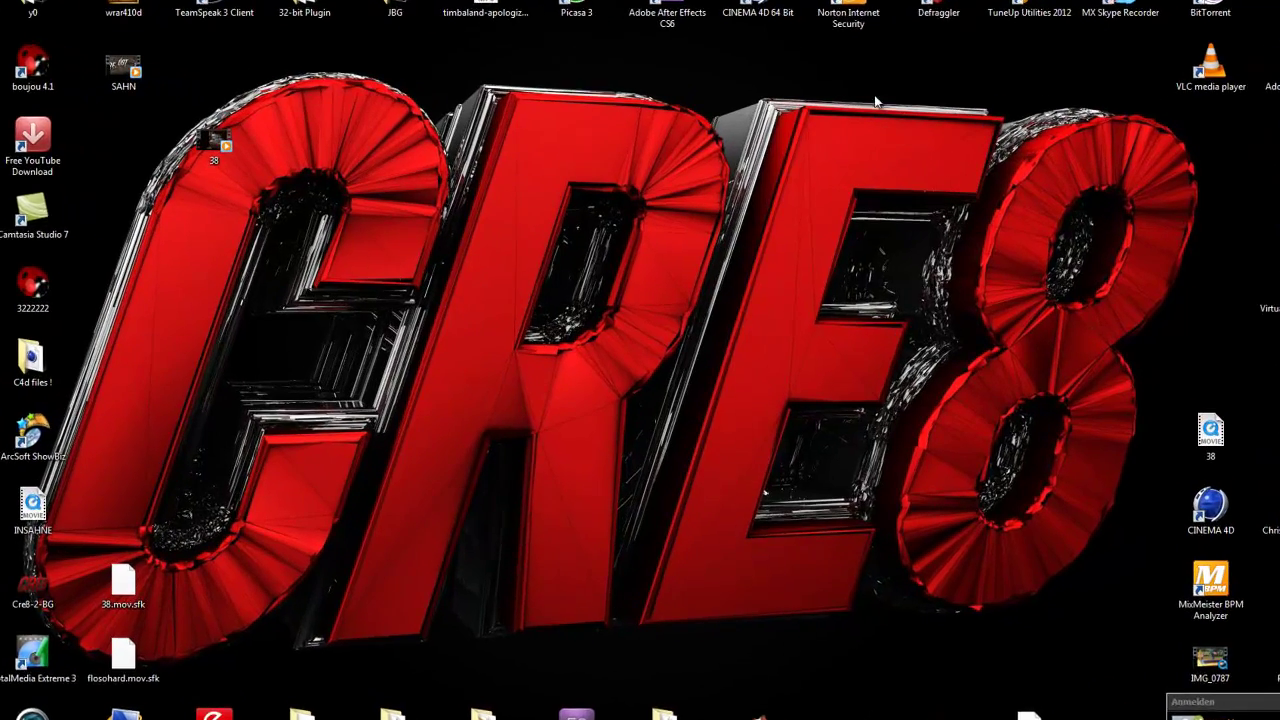
pyautogui.moveTo(848, 96); pyautogui.dragTo(1031, 581)
pyautogui.moveTo(1092, 658); pyautogui.dragTo(1231, 671)
pyautogui.click(1050, 460)
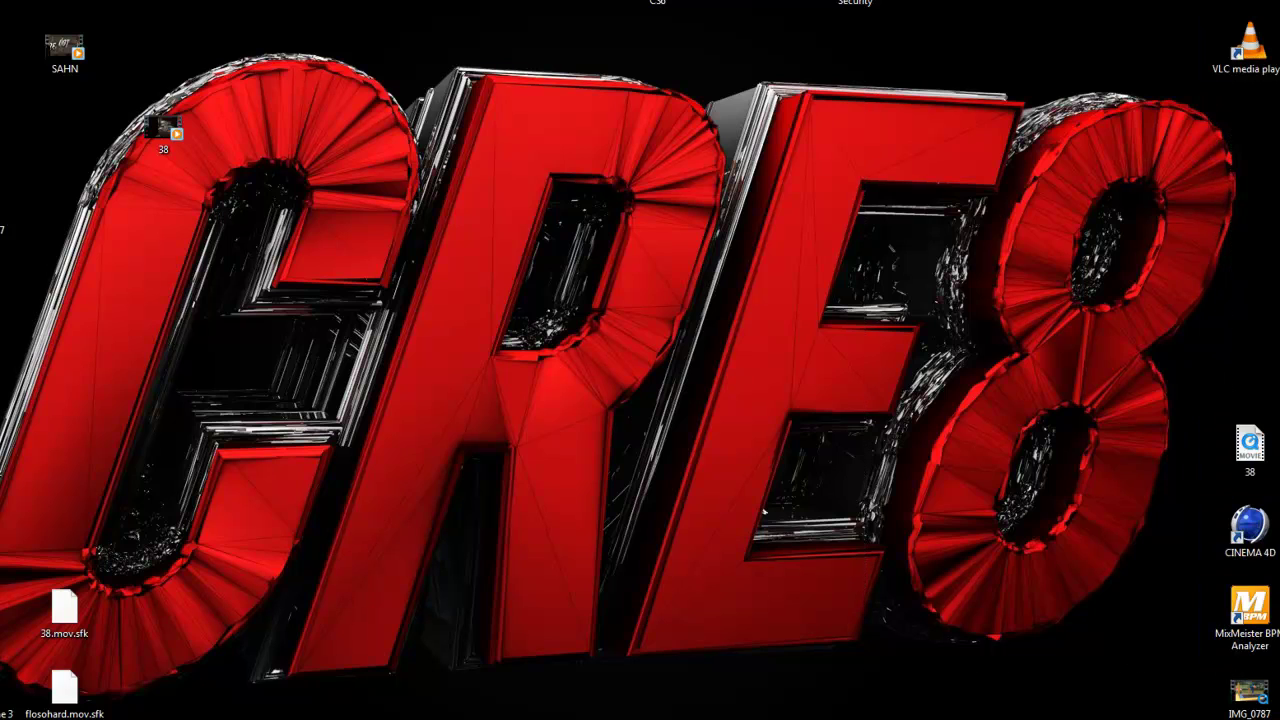
# Open the Motion Track Template Terminal #37 video in the browser, pause it on the rope-wrapped text and look through the comments
pyautogui.moveTo(20, 420)
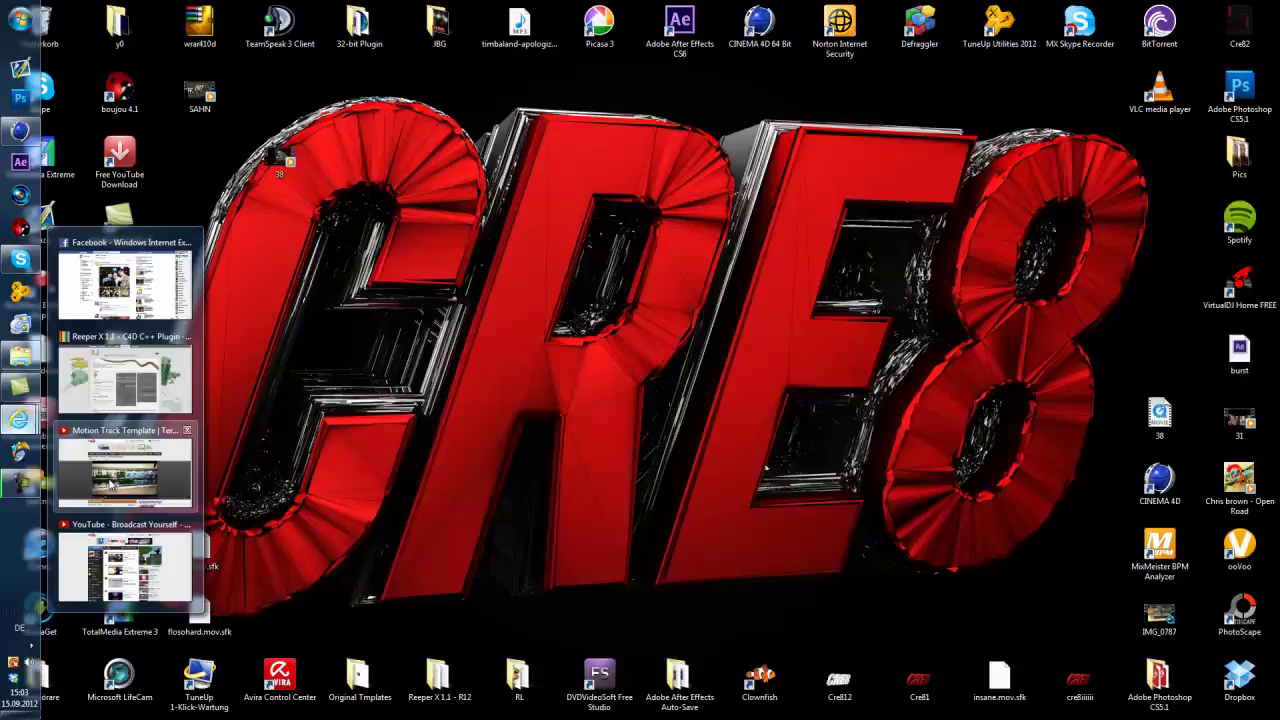
pyautogui.click(112, 470)
pyautogui.scroll(-2, 241, 378)
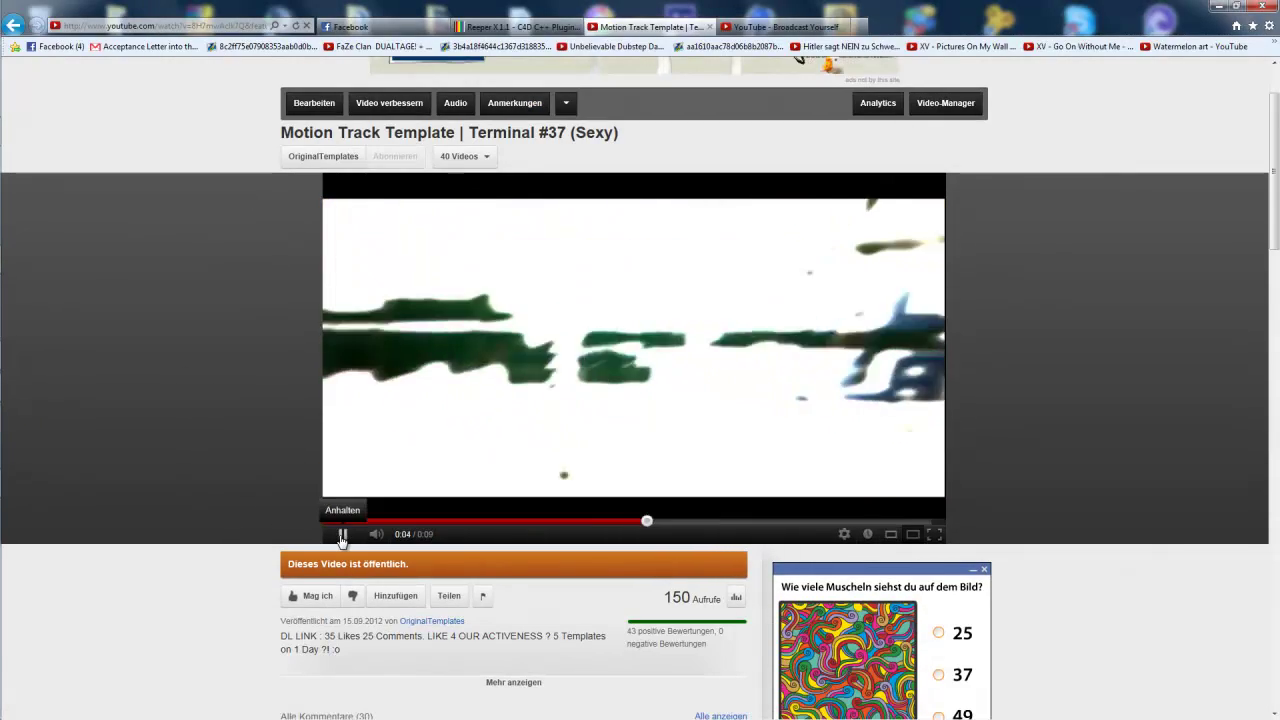
pyautogui.click(342, 535)
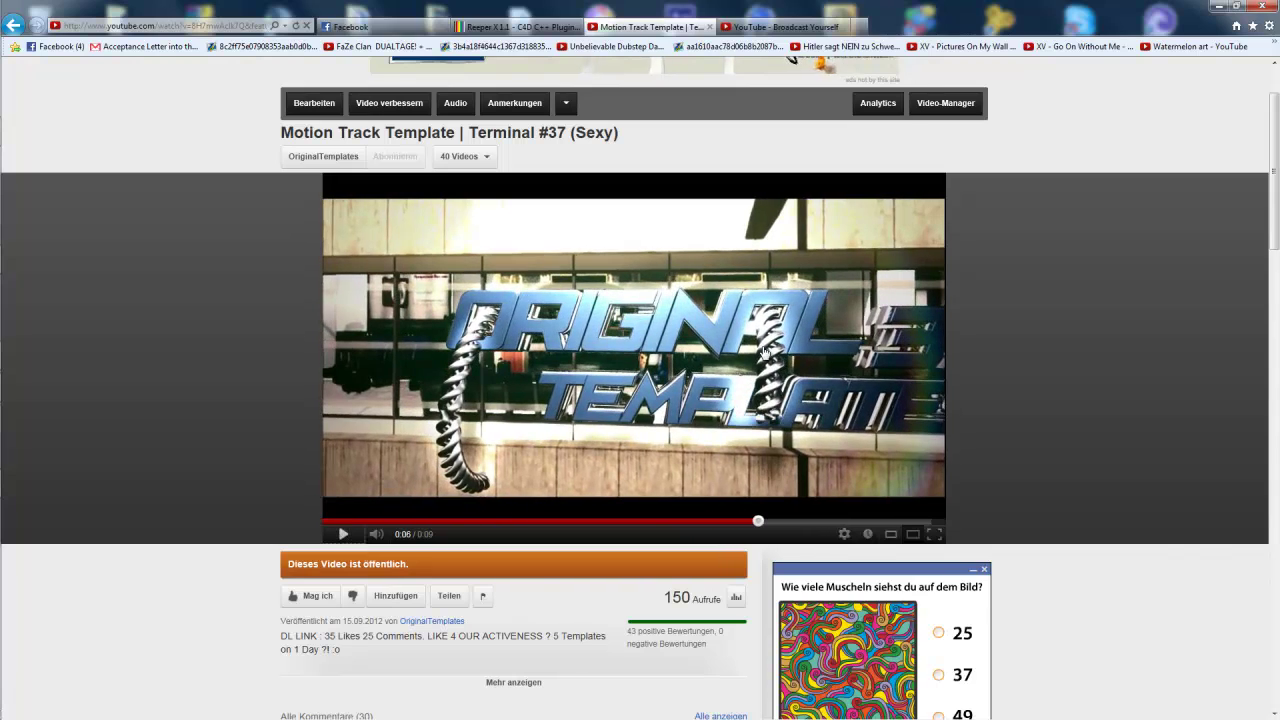
pyautogui.scroll(-3, 600, 430)
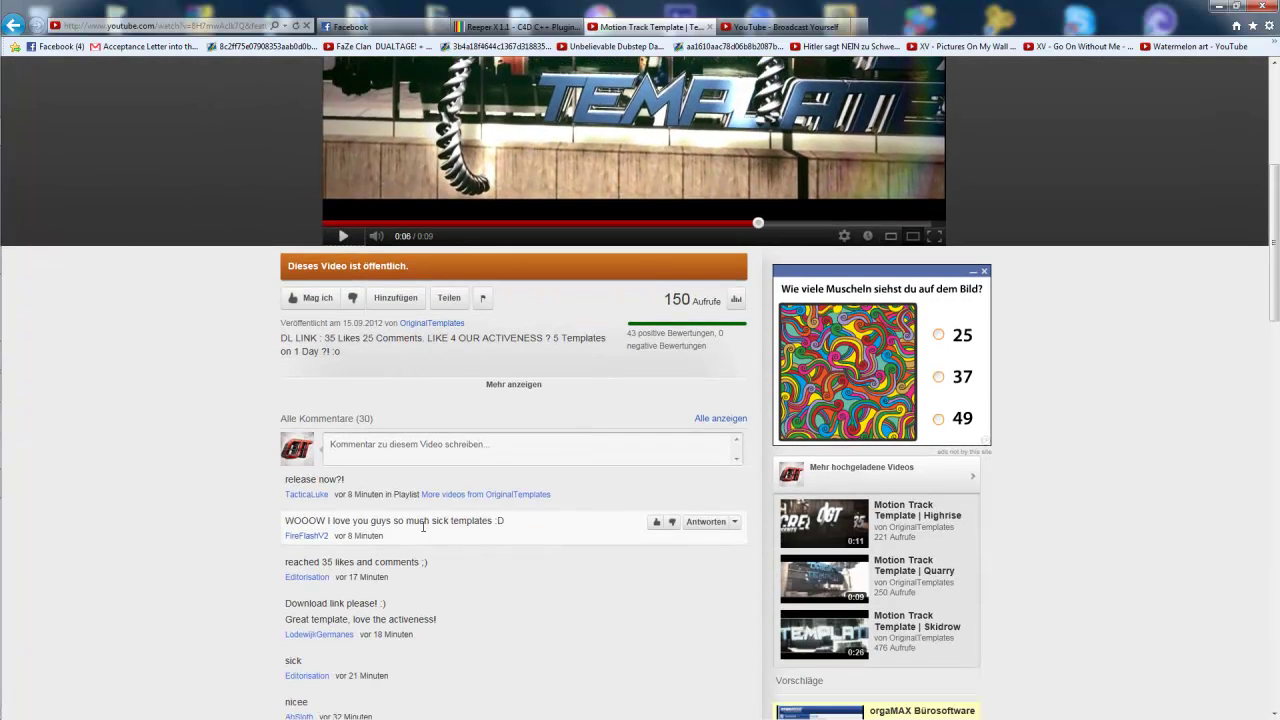
pyautogui.scroll(-1, 423, 527)
pyautogui.scroll(5, 423, 527)
# Switch to the OGT 37 scene in Cinema 4D, go to frame 107 and render the active view
pyautogui.moveTo(16, 287)
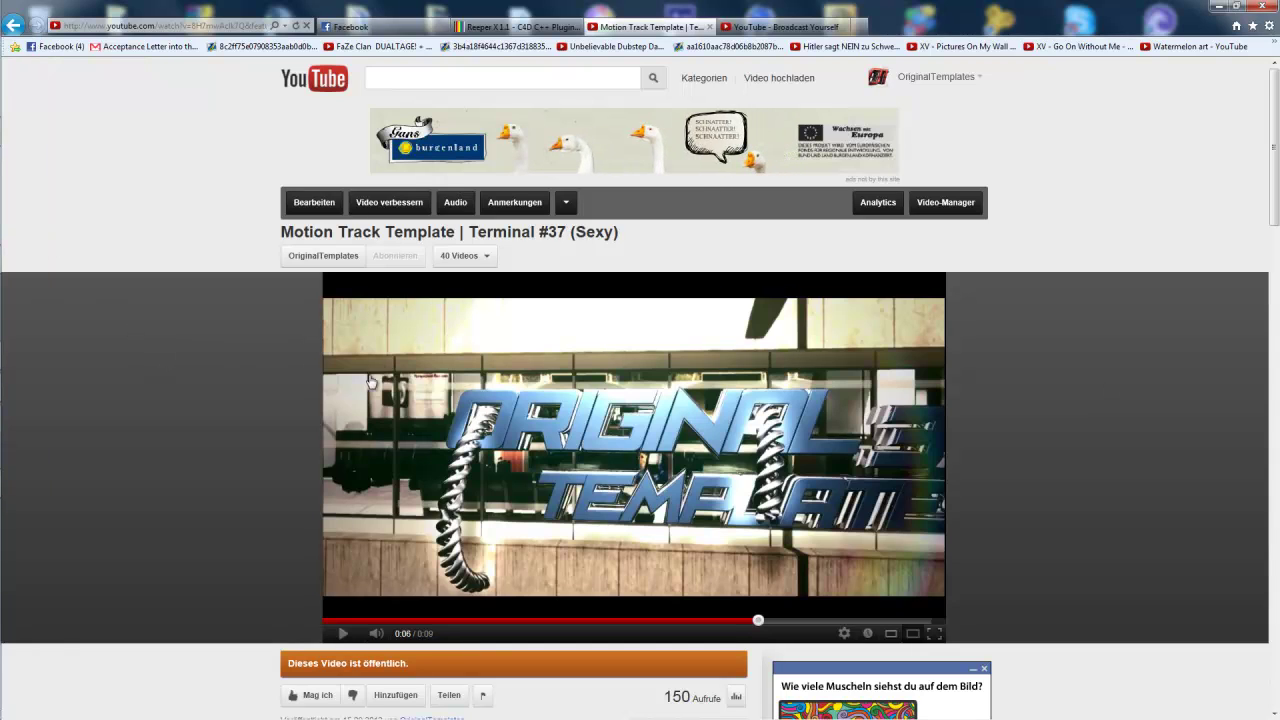
pyautogui.moveTo(3, 325)
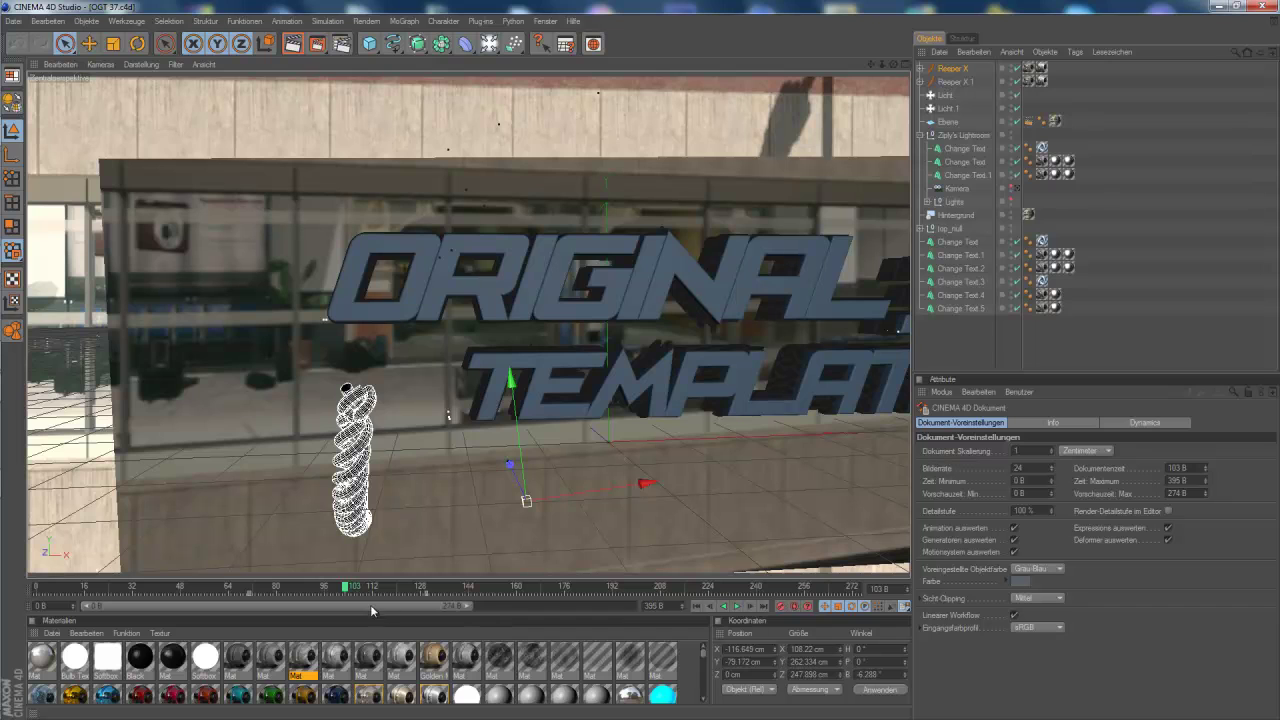
pyautogui.moveTo(345, 589)
pyautogui.mouseDown()
pyautogui.moveTo(223, 600)
pyautogui.moveTo(357, 598)
pyautogui.mouseUp()
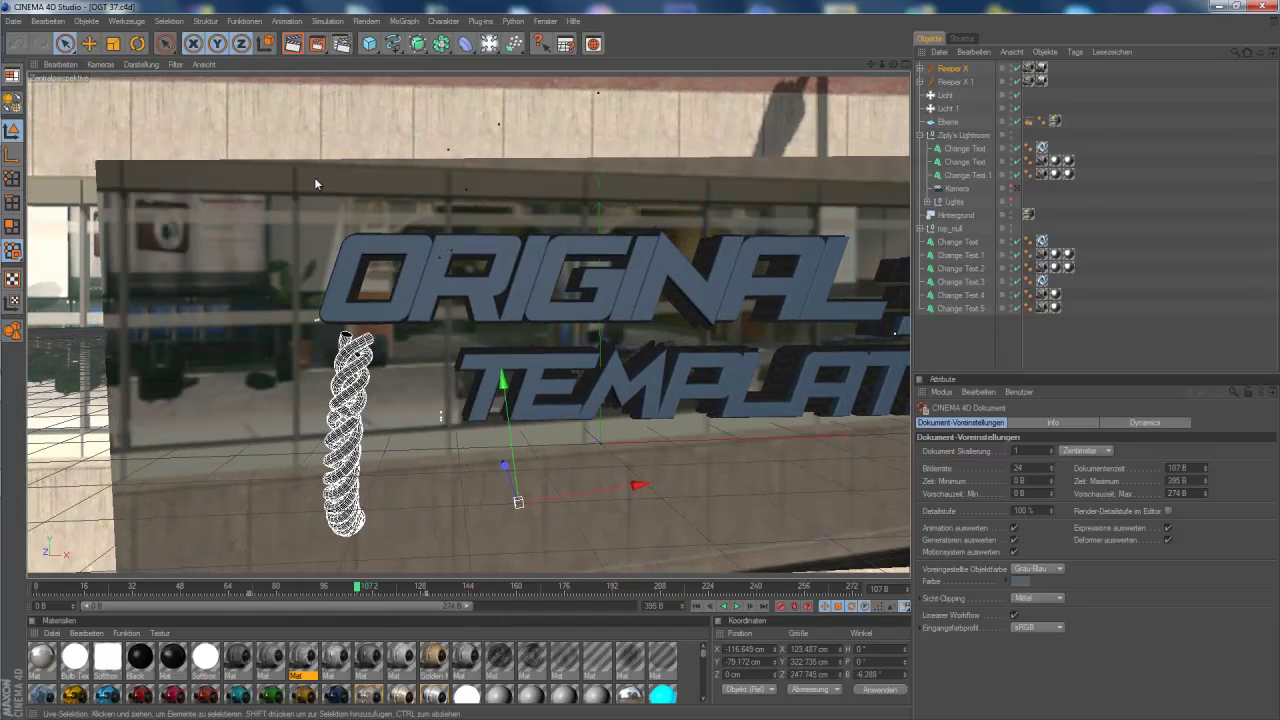
pyautogui.click(293, 44)
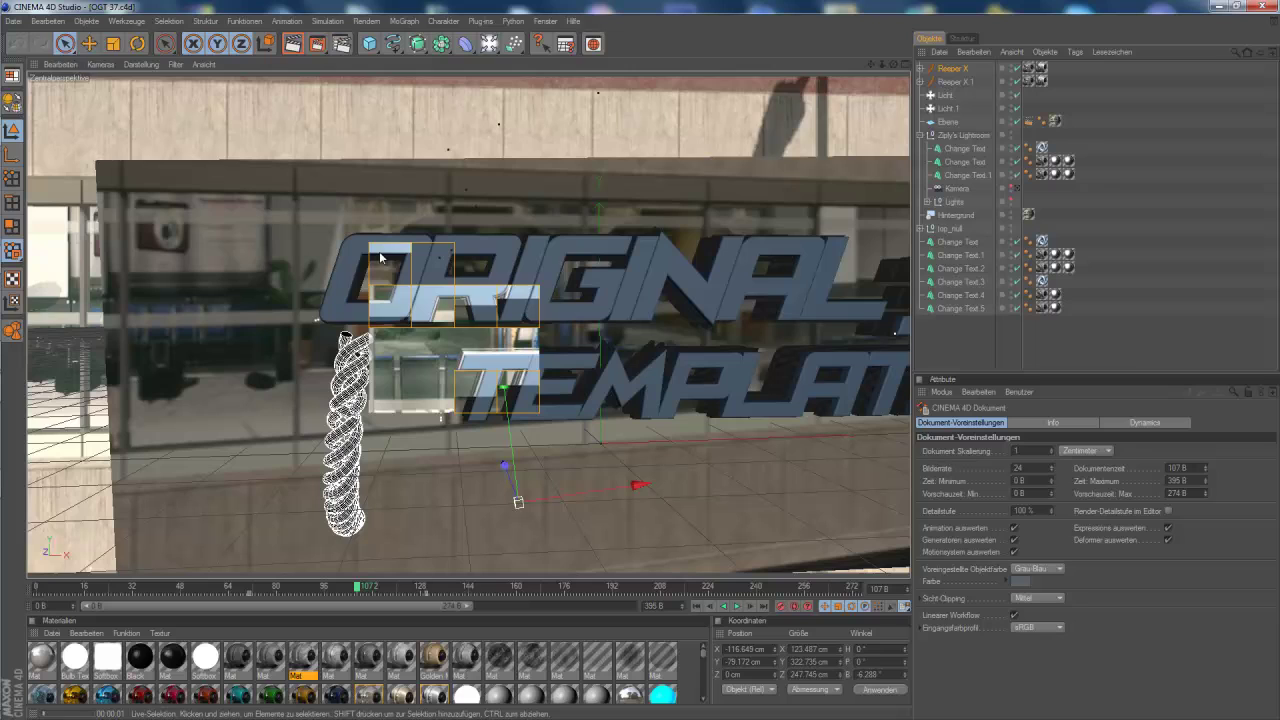
# Delete the two existing rope objects, Reeper X and Reeper X.1, from the scene
pyautogui.click(352, 414)
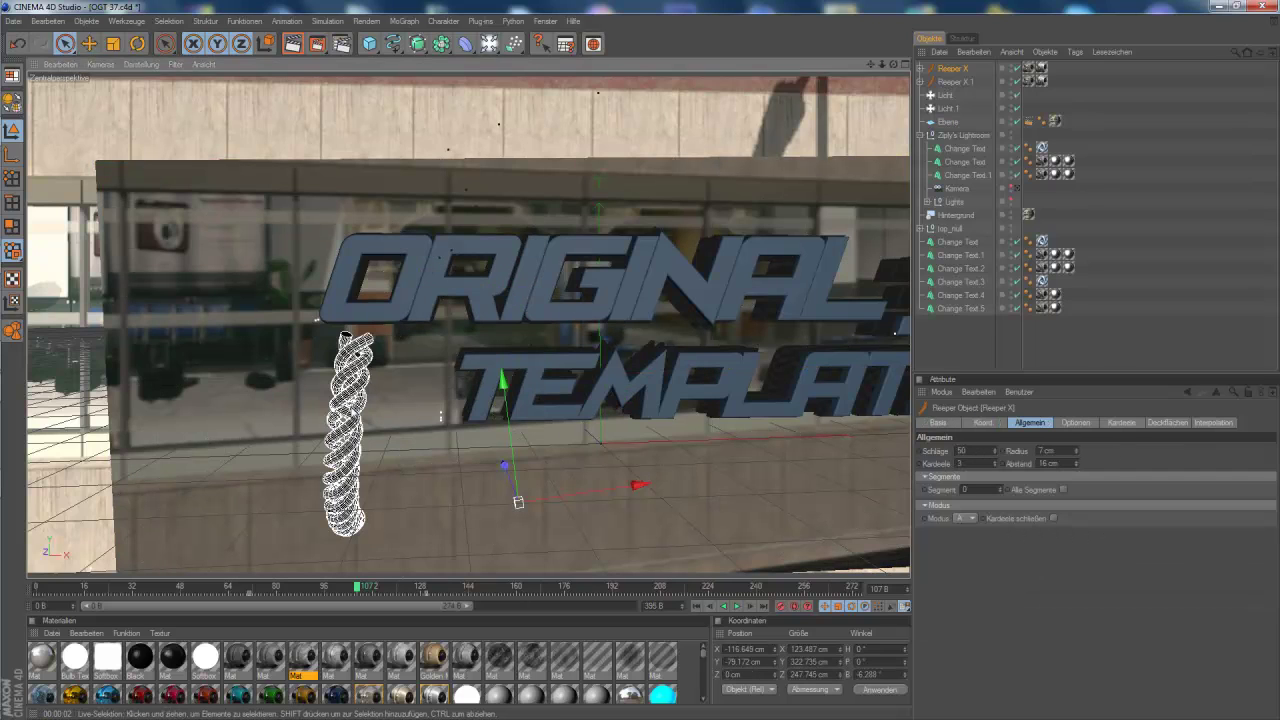
pyautogui.press('Delete')
pyautogui.click(962, 72)
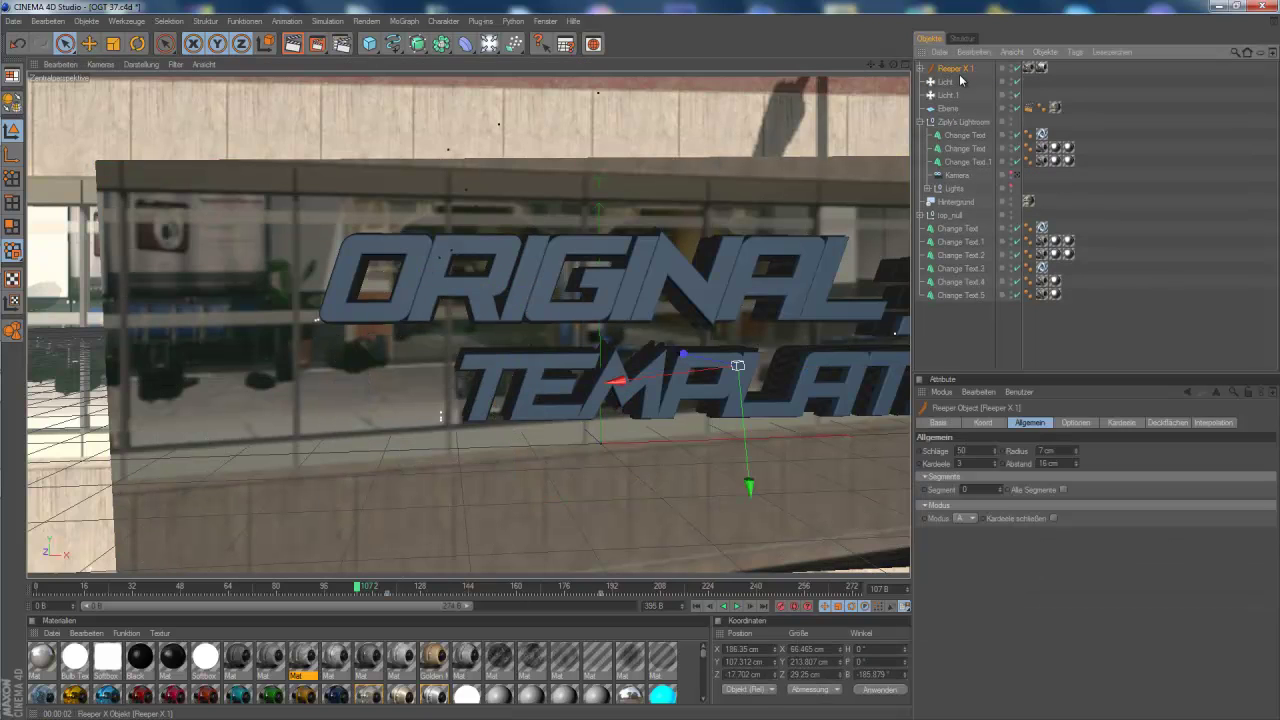
pyautogui.press('Delete')
# Review the Reeper X 1.1 plugin page in the browser, including its downloads, licence and example videos
pyautogui.moveTo(18, 420)
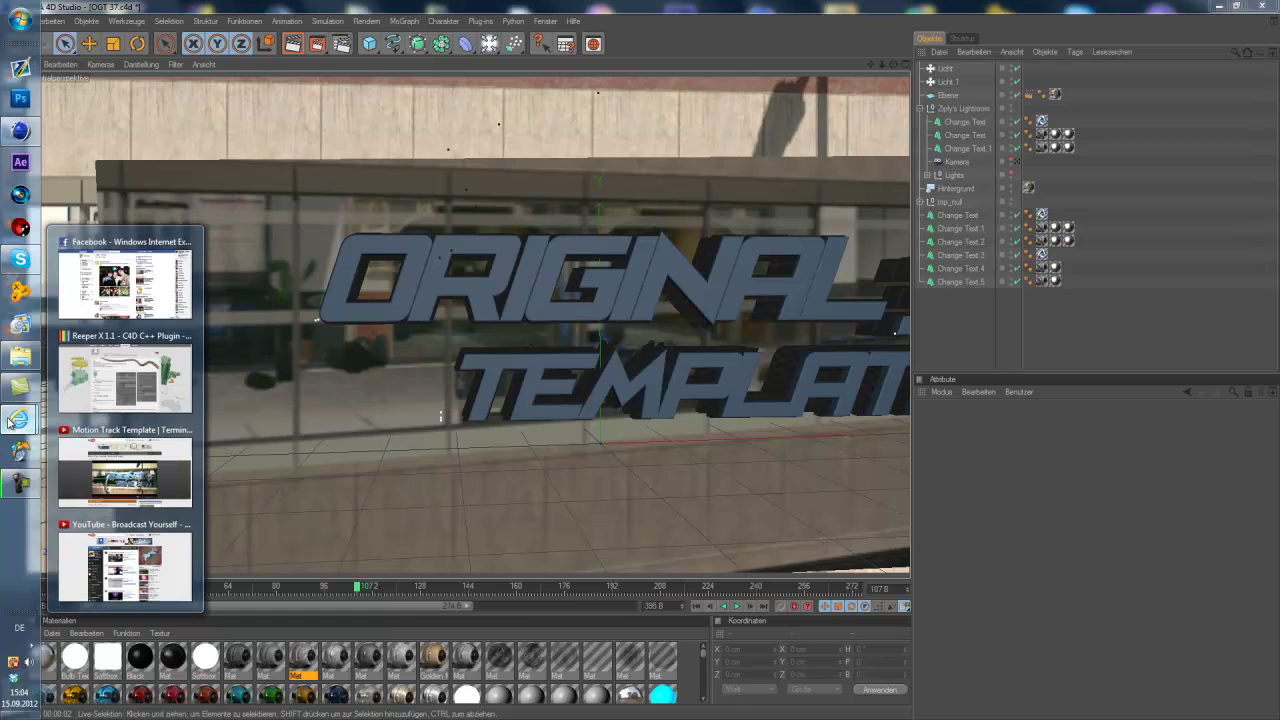
pyautogui.click(103, 409)
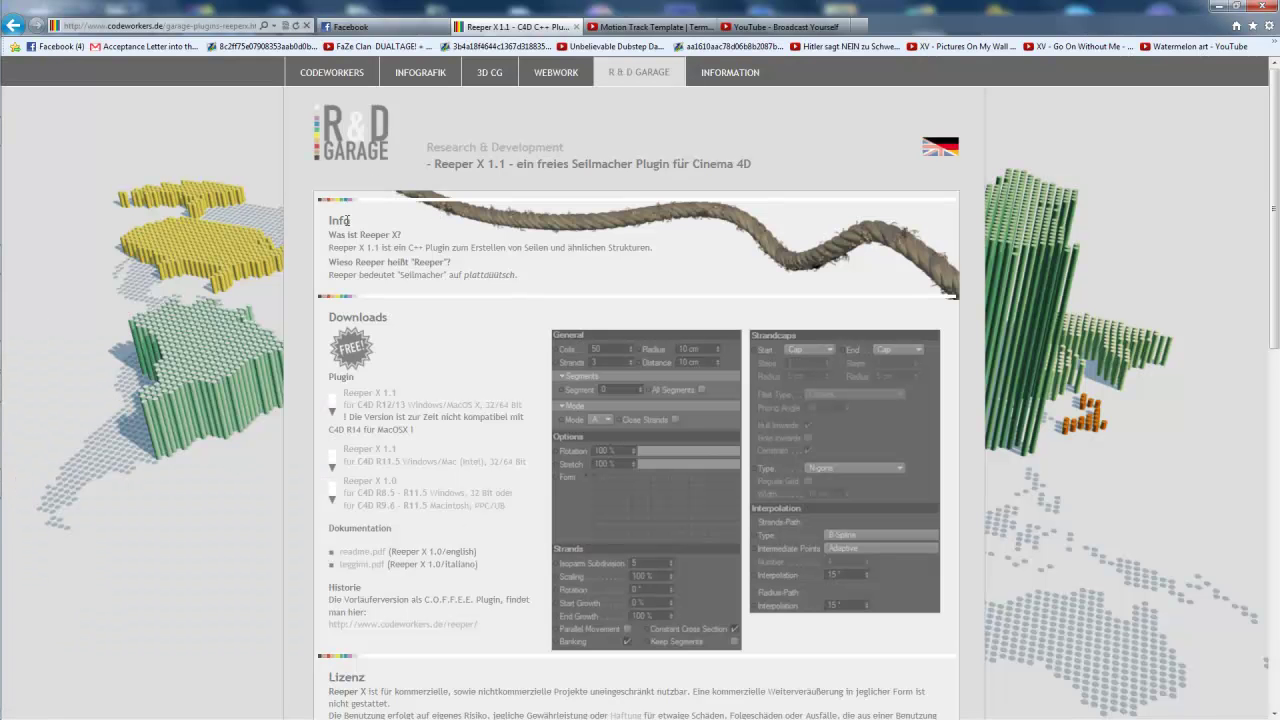
pyautogui.scroll(-3, 592, 238)
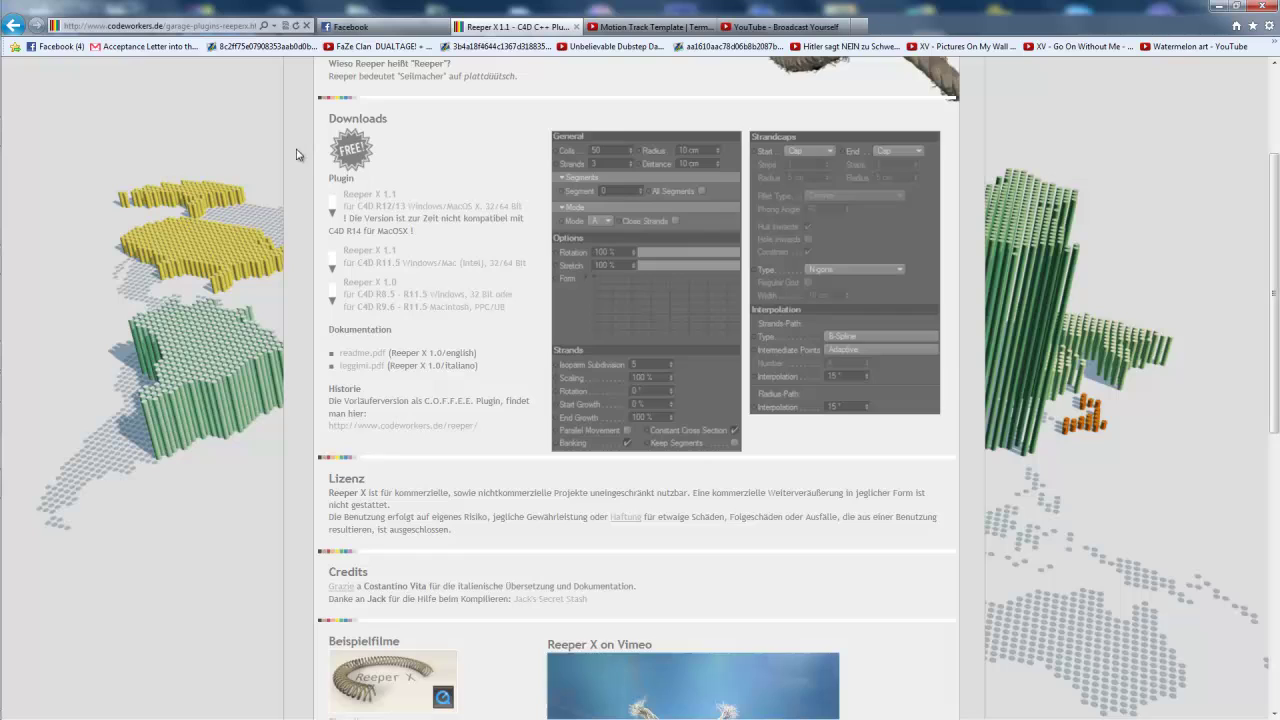
pyautogui.scroll(-6, 399, 217)
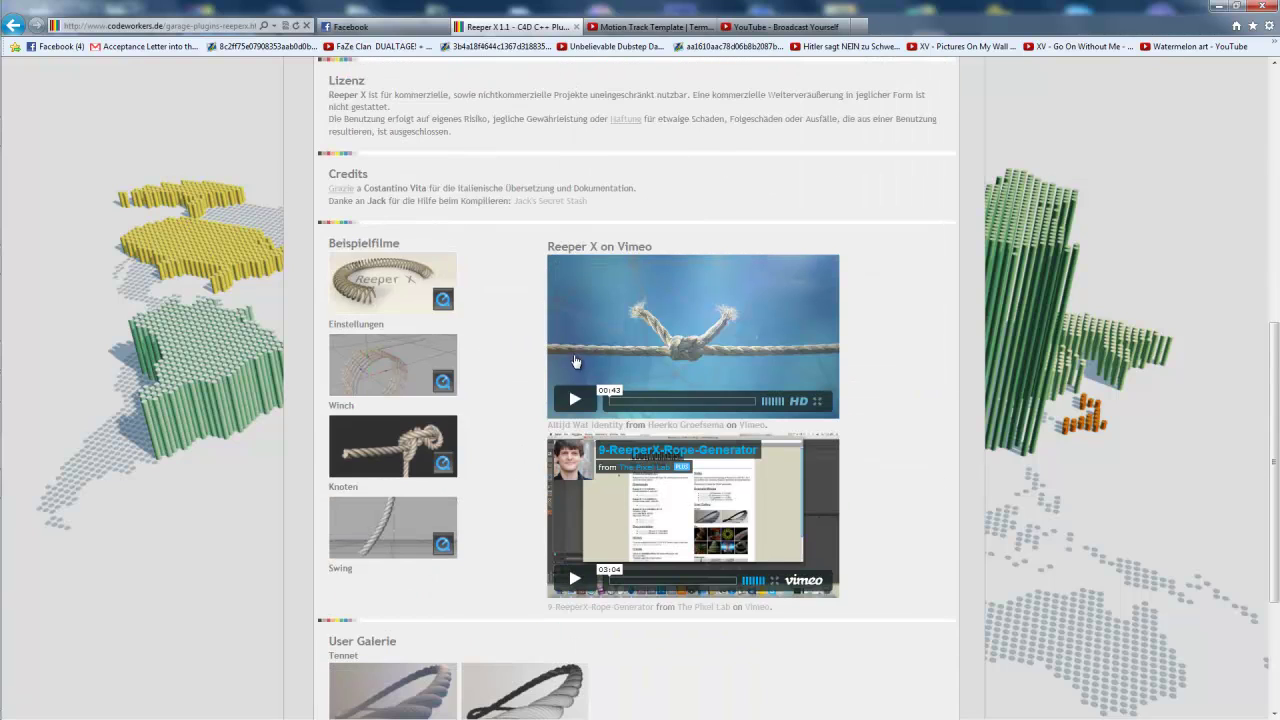
pyautogui.click(598, 402)
pyautogui.scroll(7, 567, 412)
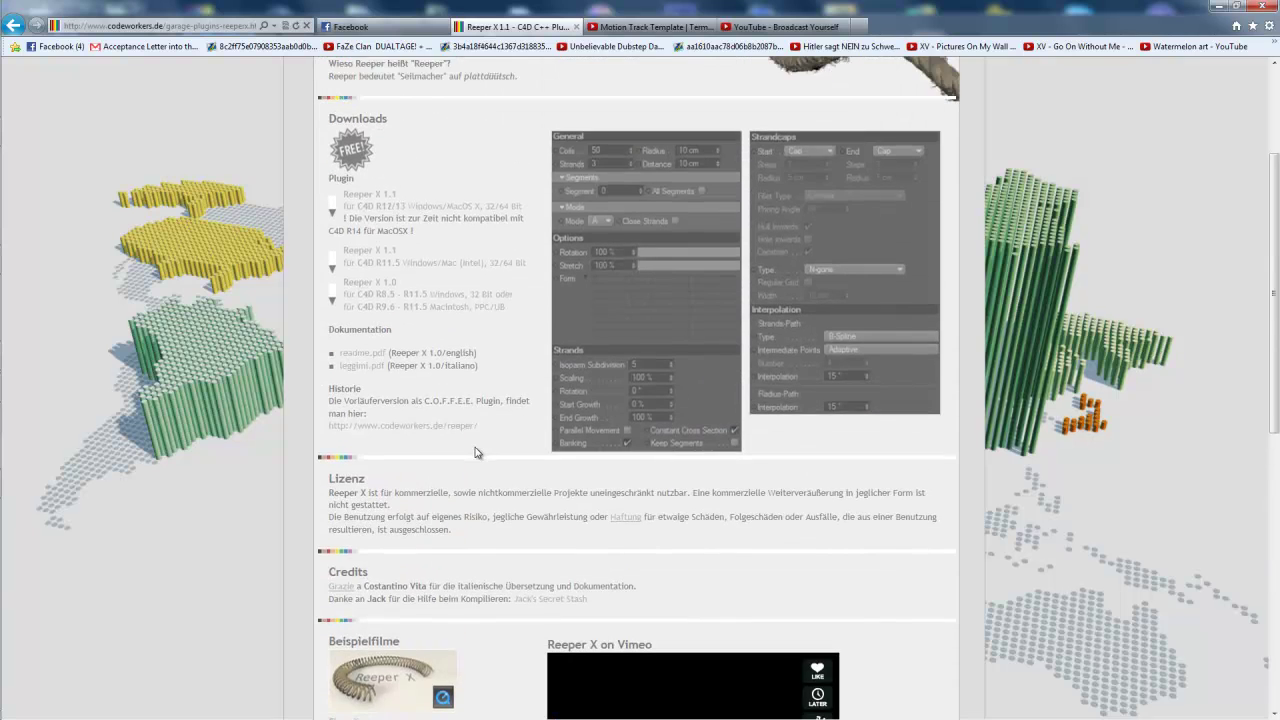
pyautogui.scroll(3, 560, 335)
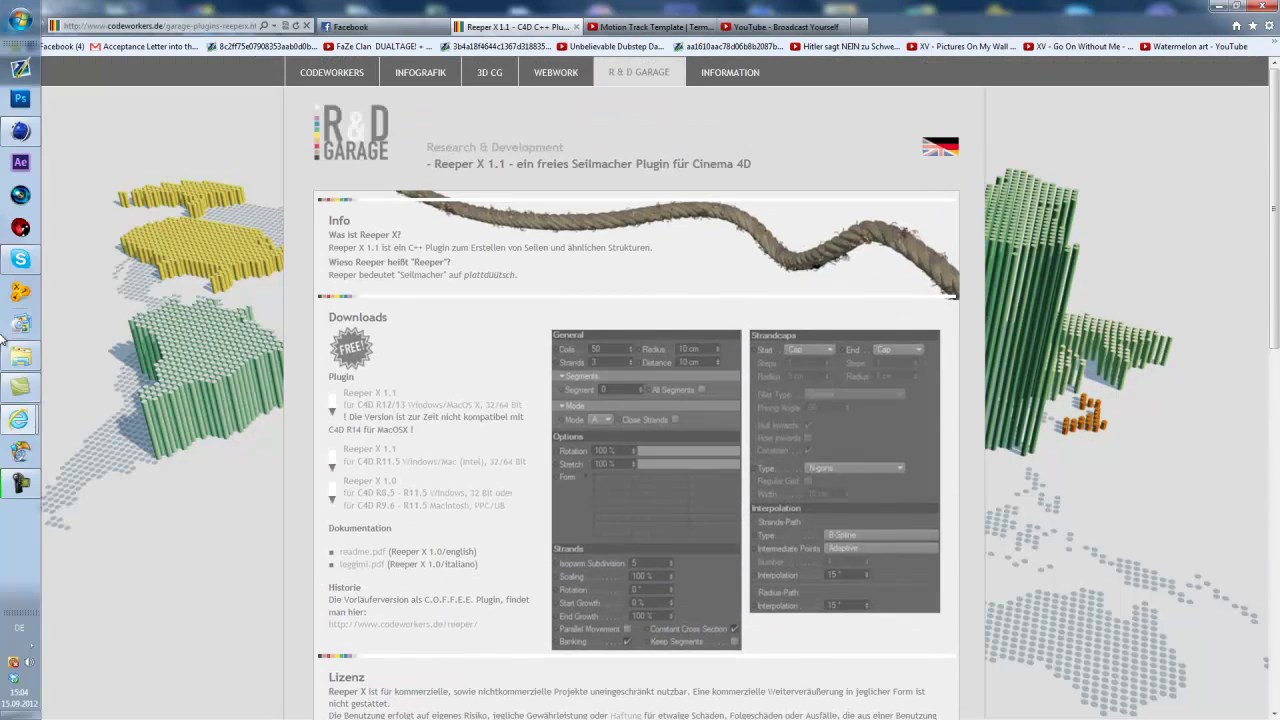
# Return to the Cinema 4D scene and move the timeline to frame 159
pyautogui.click(10, 138)
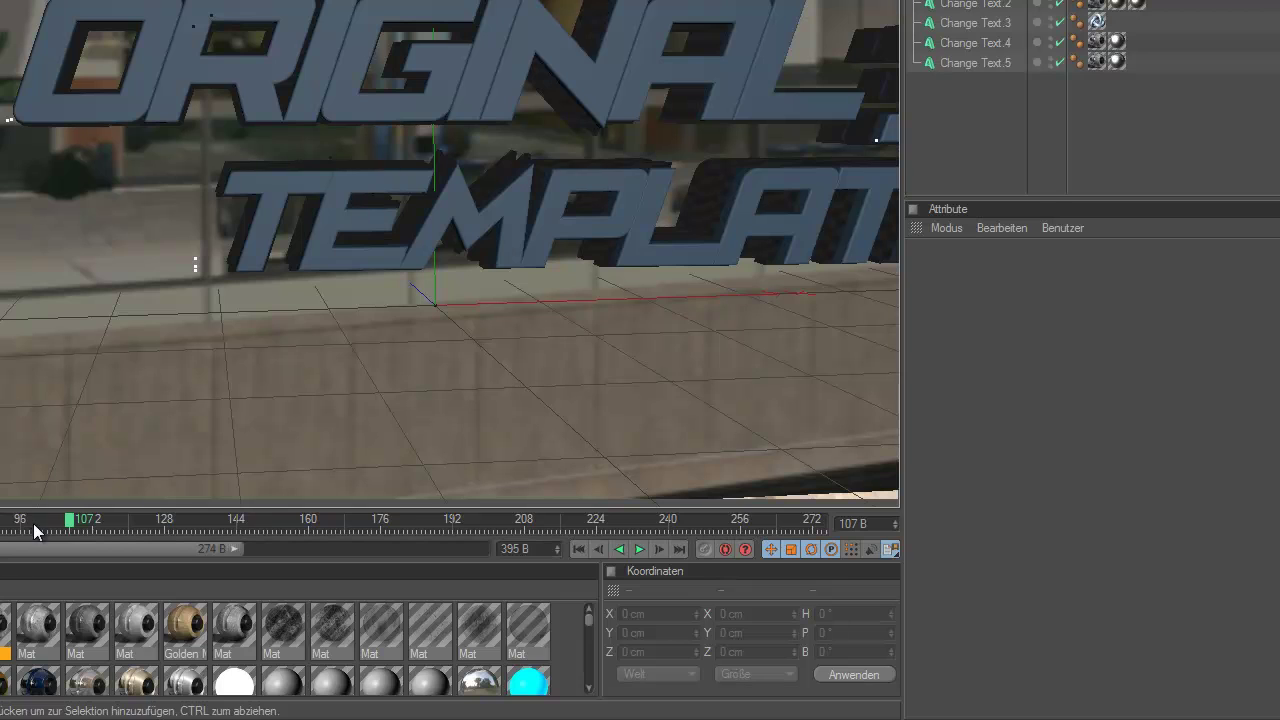
pyautogui.moveTo(35, 530); pyautogui.dragTo(306, 522)
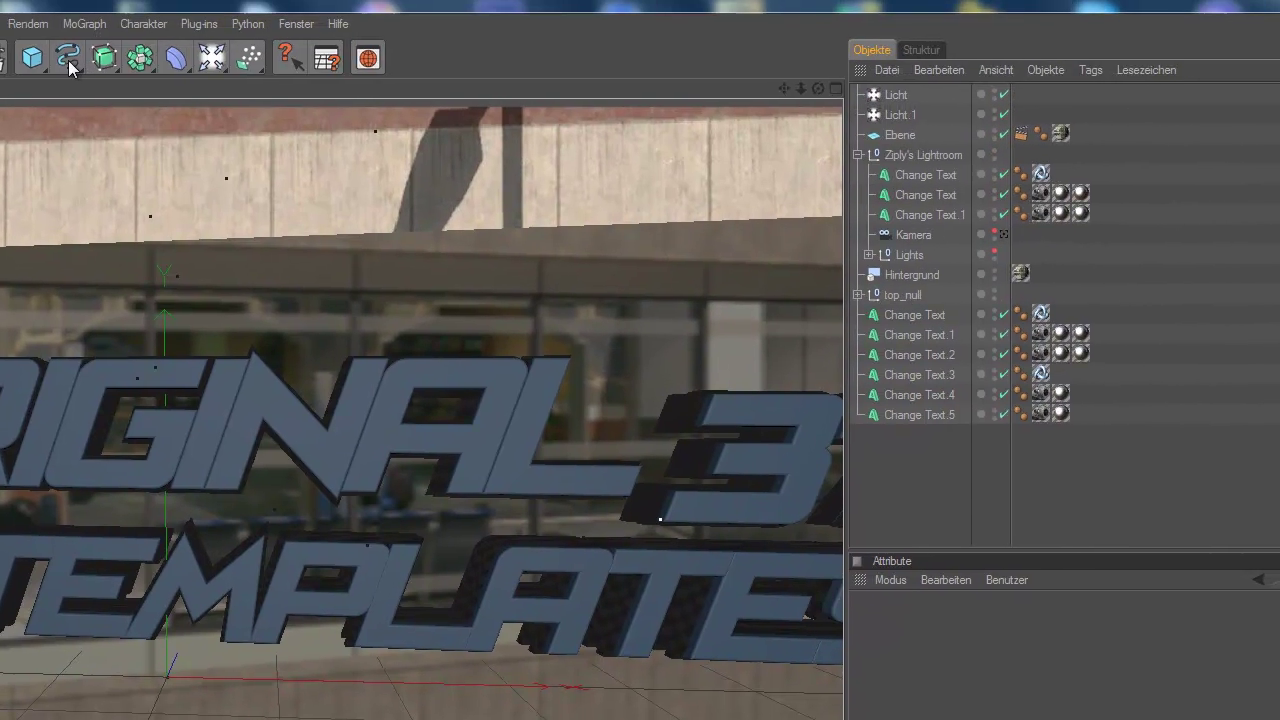
# Try adding an arc spline (Bogen) to the scene and undo it
pyautogui.click(64, 66)
pyautogui.click(128, 86)
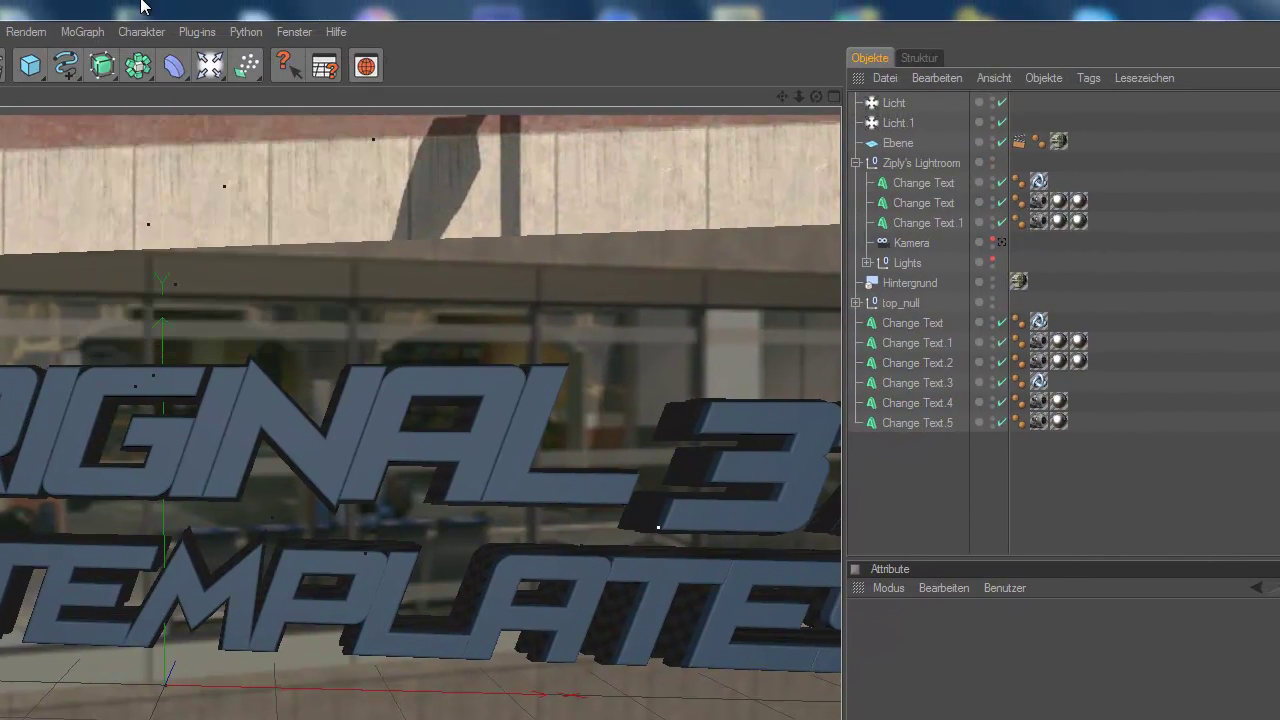
pyautogui.click(67, 66)
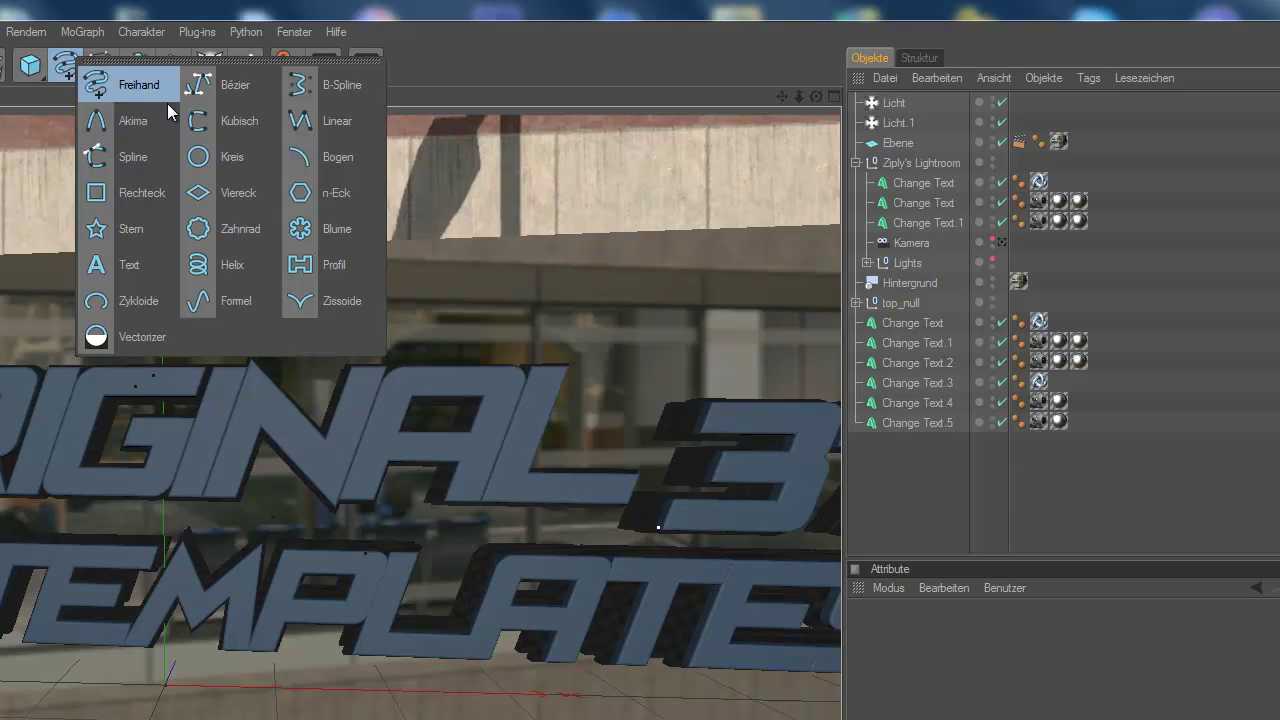
pyautogui.click(296, 160)
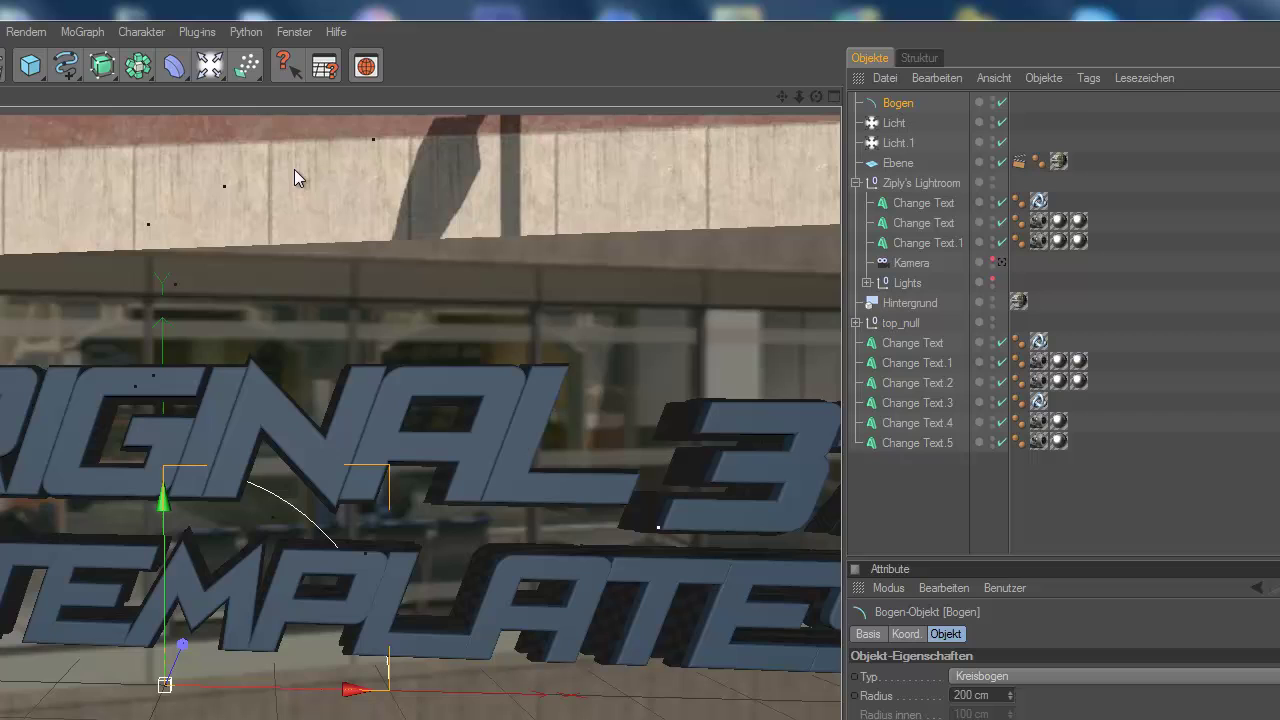
pyautogui.hotkey('ctrl', 'z')
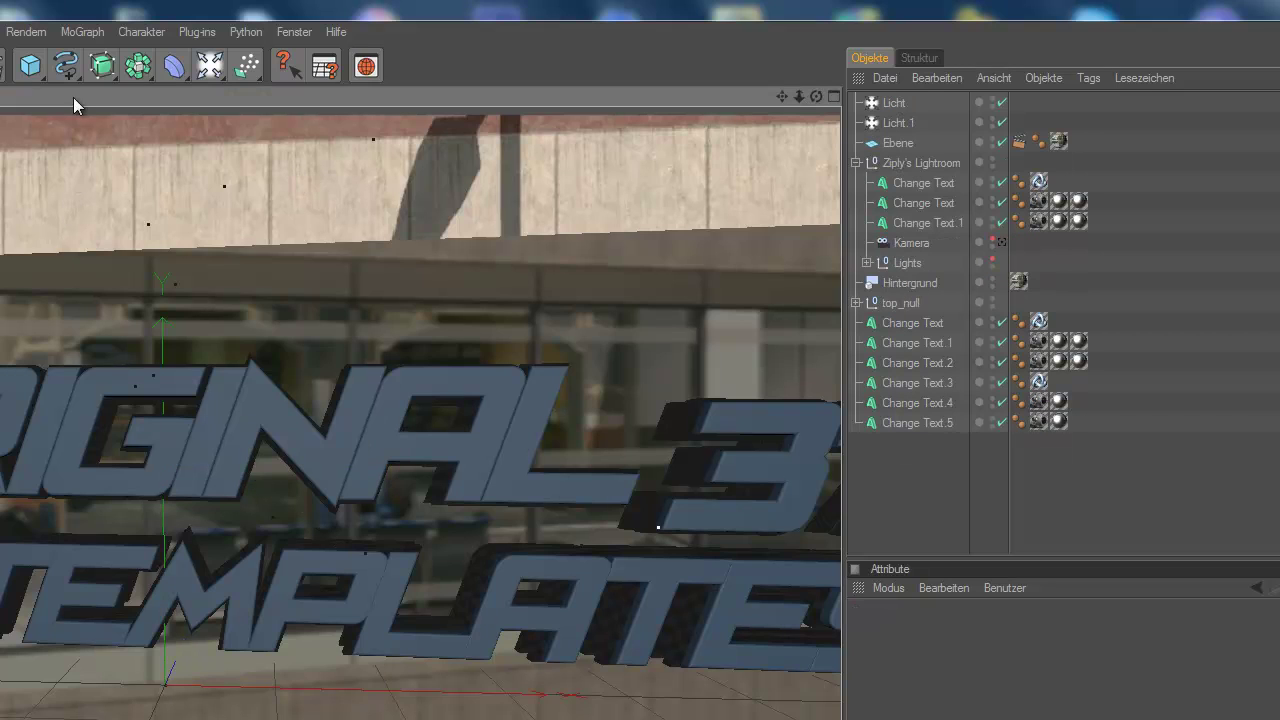
# Try to draw a cubic spline (Kubisch) in the perspective view beside the text and delete it
pyautogui.click(66, 77)
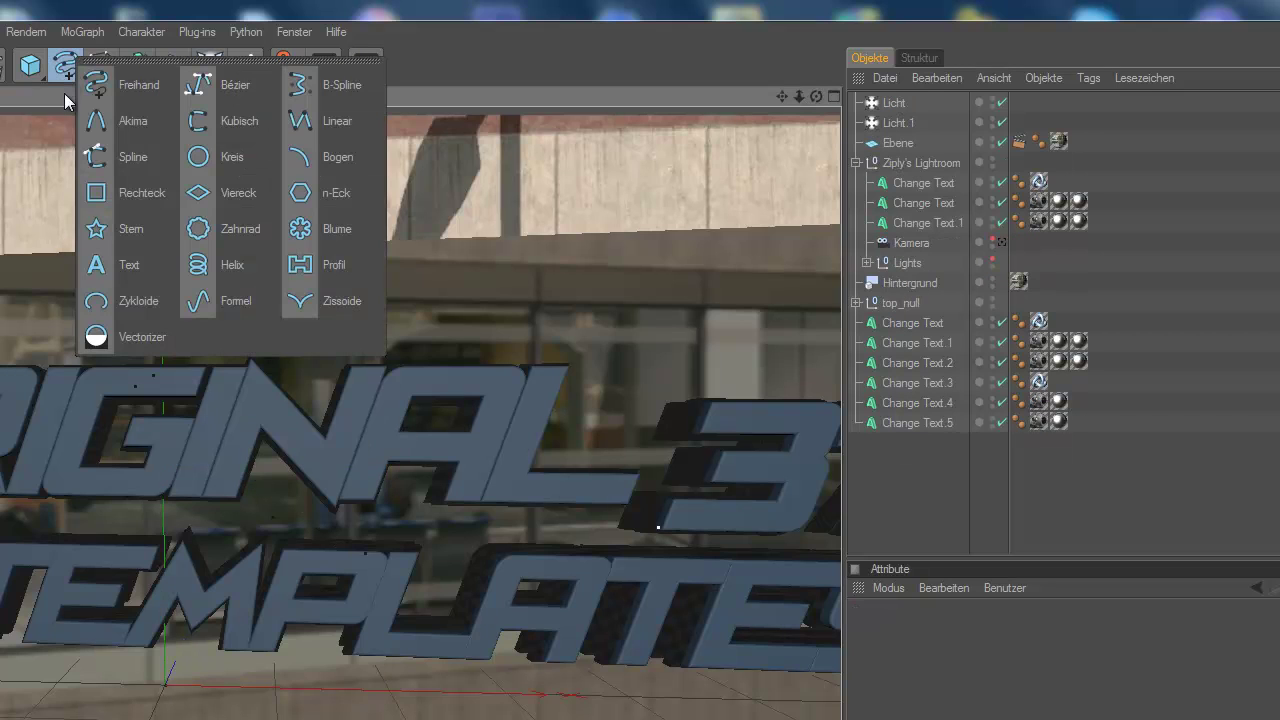
pyautogui.click(220, 124)
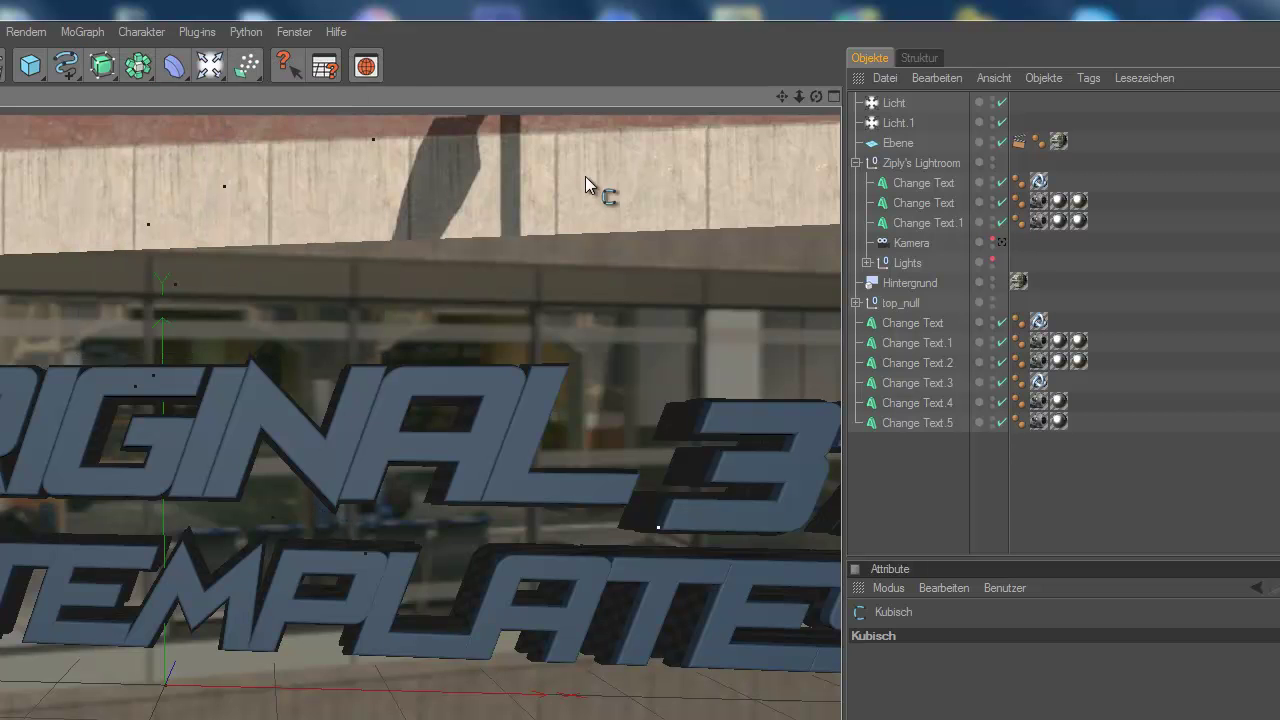
pyautogui.moveTo(818, 97); pyautogui.dragTo(713, 106)
pyautogui.click(129, 261)
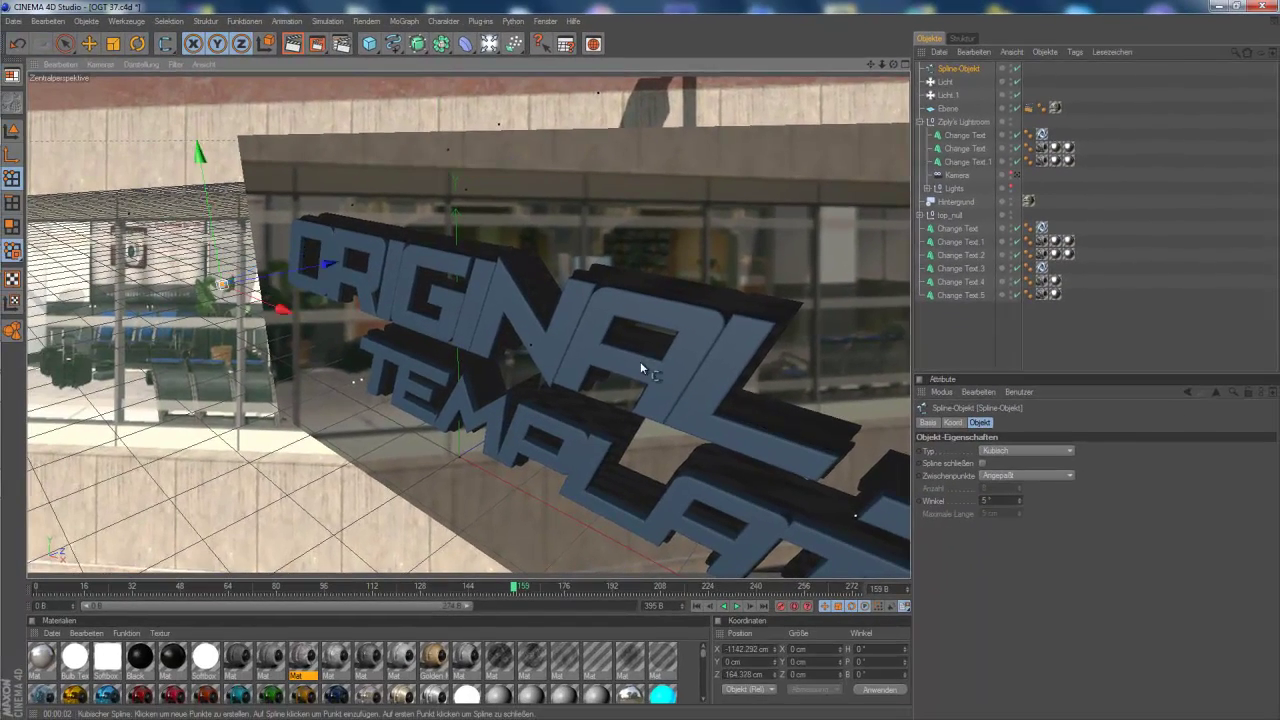
pyautogui.moveTo(641, 363)
pyautogui.mouseDown()
pyautogui.moveTo(484, 193)
pyautogui.moveTo(641, 360)
pyautogui.mouseUp()
pyautogui.moveTo(893, 65); pyautogui.dragTo(641, 361)
pyautogui.moveTo(257, 187); pyautogui.dragTo(433, 148)
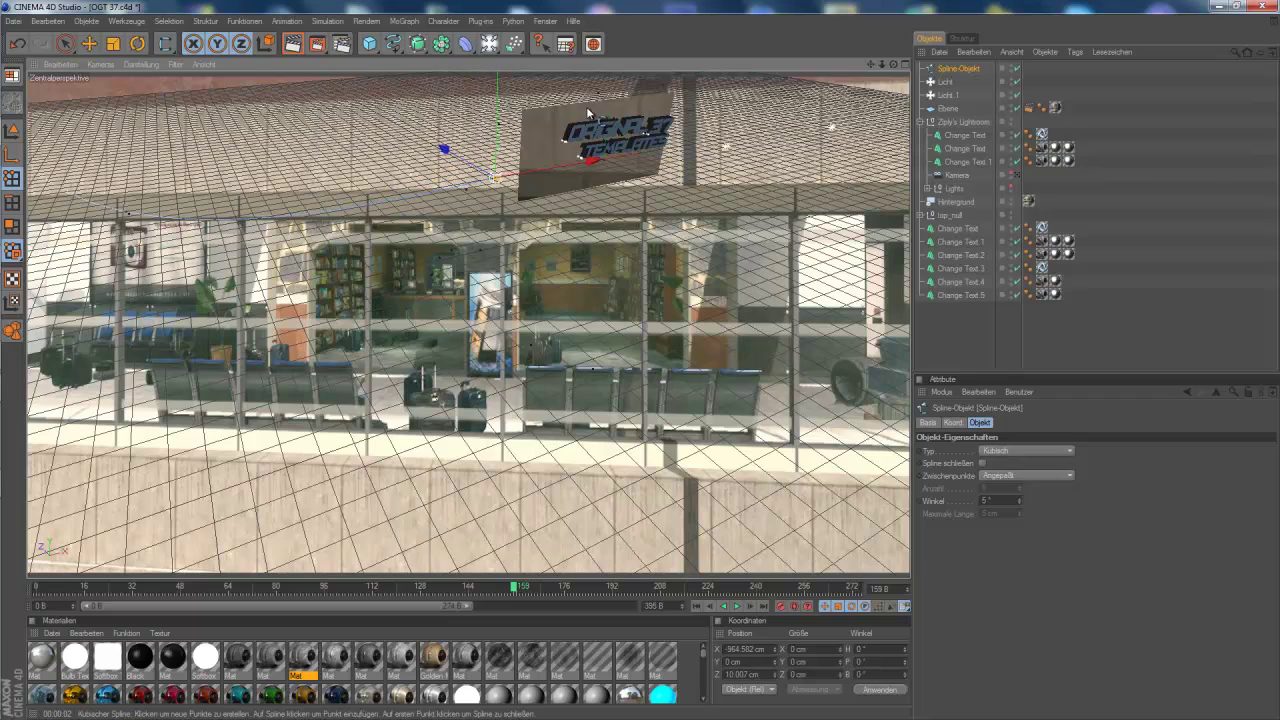
pyautogui.press('space')
pyautogui.press('Delete')
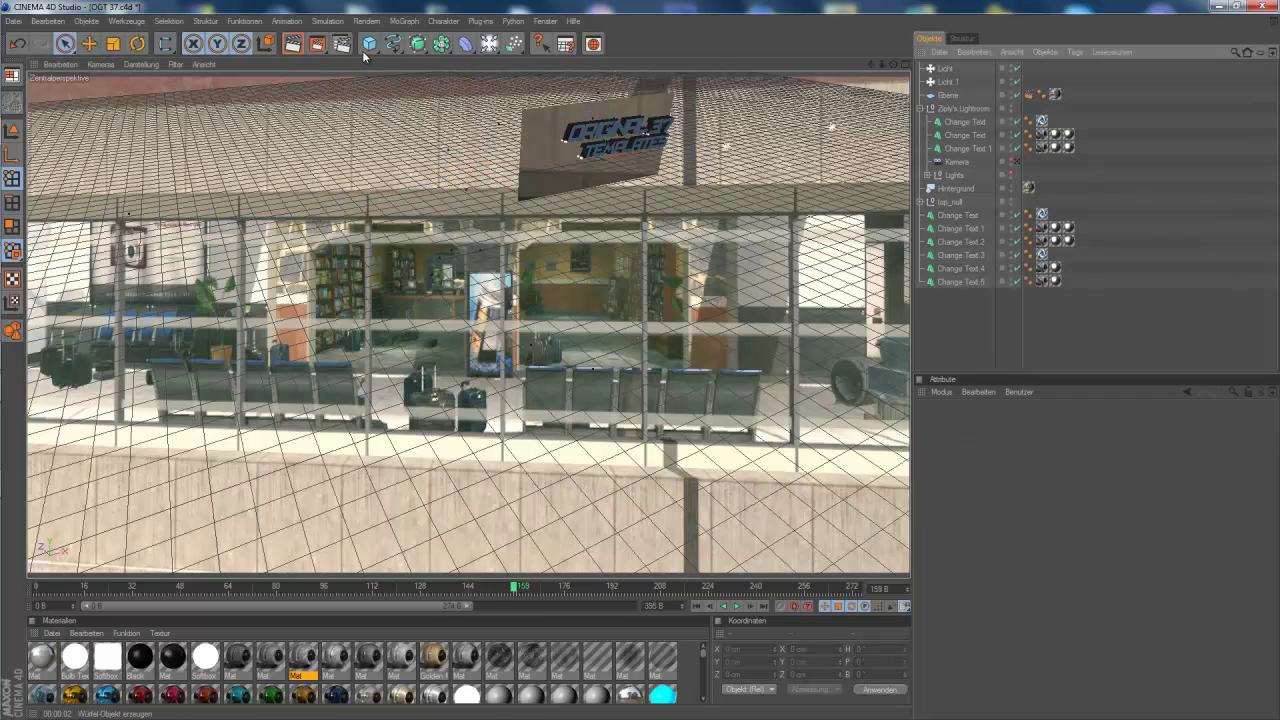
# Add an arc spline (Bogen), go to frame 157 and move the arc forward in front of the text
pyautogui.click(393, 43)
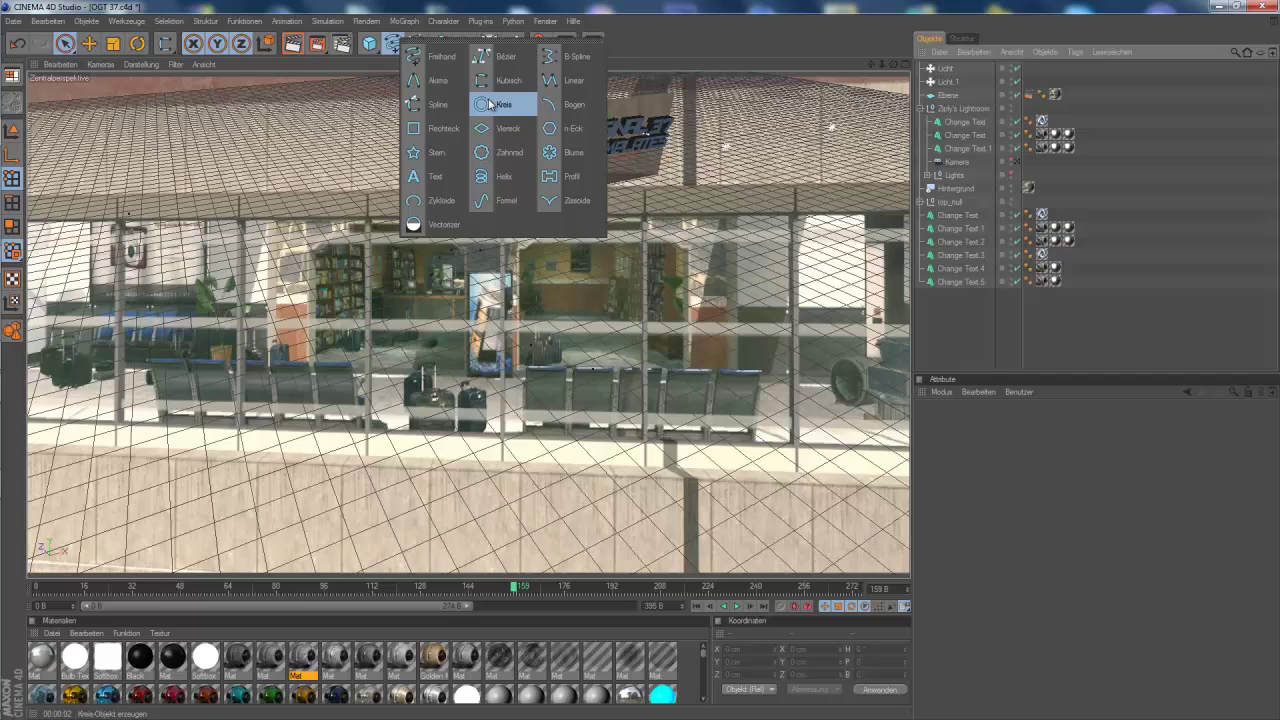
pyautogui.click(563, 108)
pyautogui.scroll(6, 562, 110)
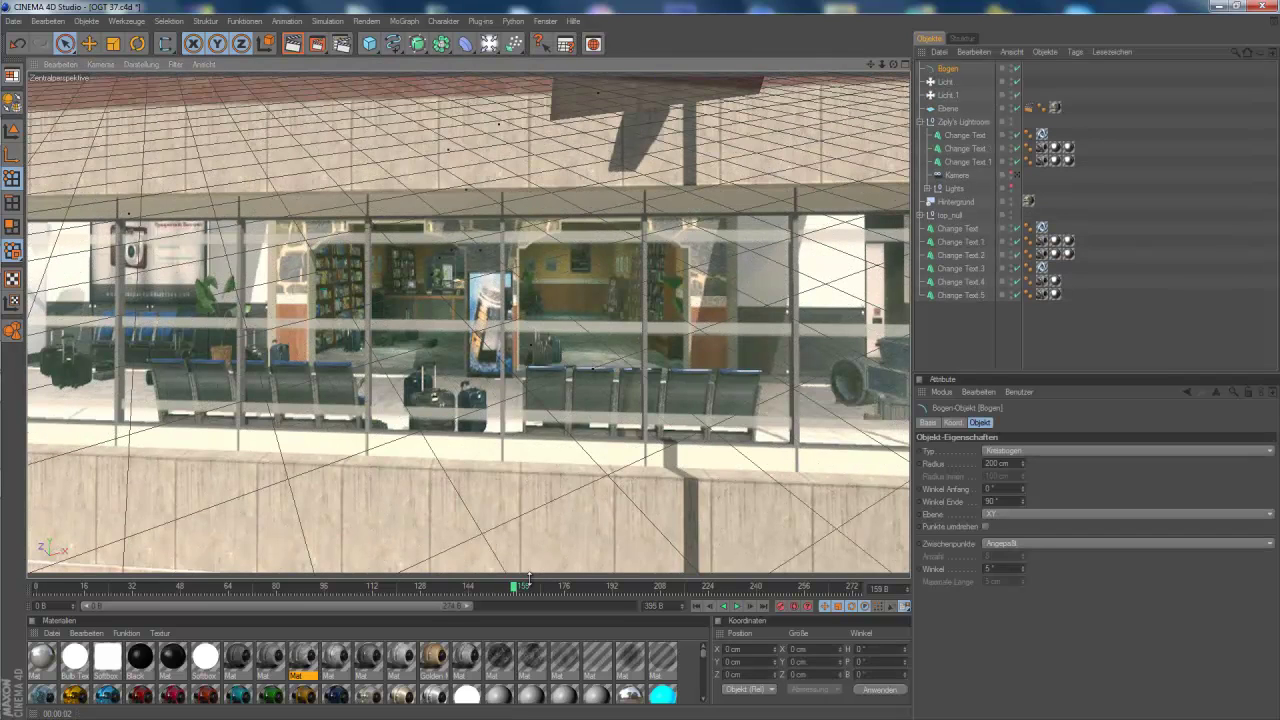
pyautogui.moveTo(516, 589); pyautogui.dragTo(508, 588)
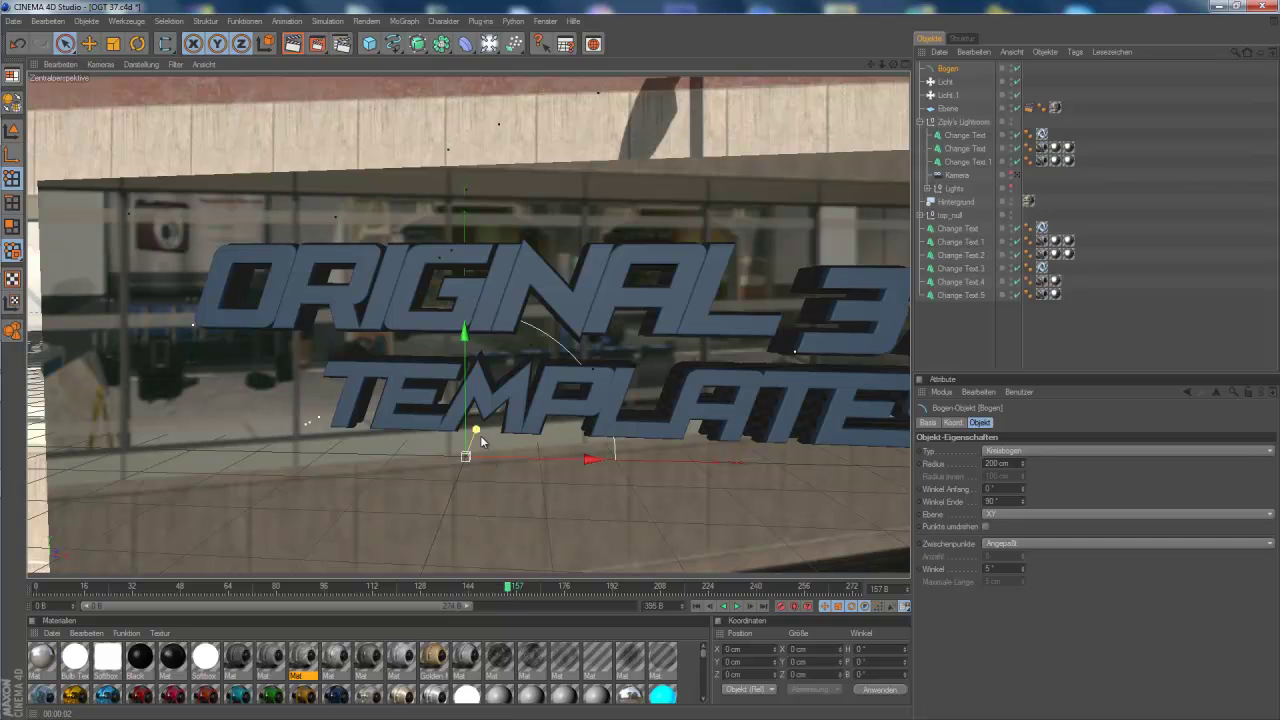
pyautogui.moveTo(672, 385); pyautogui.dragTo(617, 355)
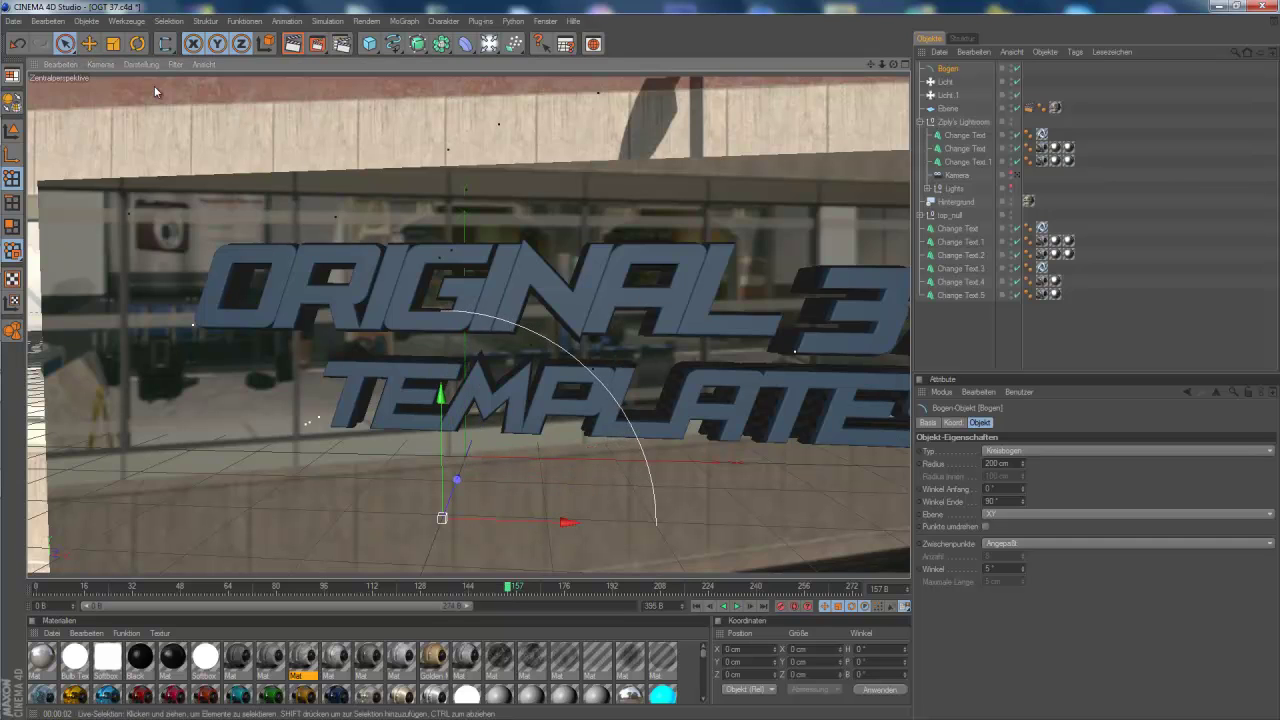
# Rotate the arc spline so it turns away from the plane of the text
pyautogui.click(140, 45)
pyautogui.moveTo(506, 536); pyautogui.dragTo(388, 556)
pyautogui.moveTo(439, 477); pyautogui.dragTo(434, 507)
# Move the rotated arc spline up to the first letters of the word ORIGINAL, using its axis handles
pyautogui.moveTo(894, 65); pyautogui.dragTo(127, 121)
pyautogui.click(65, 44)
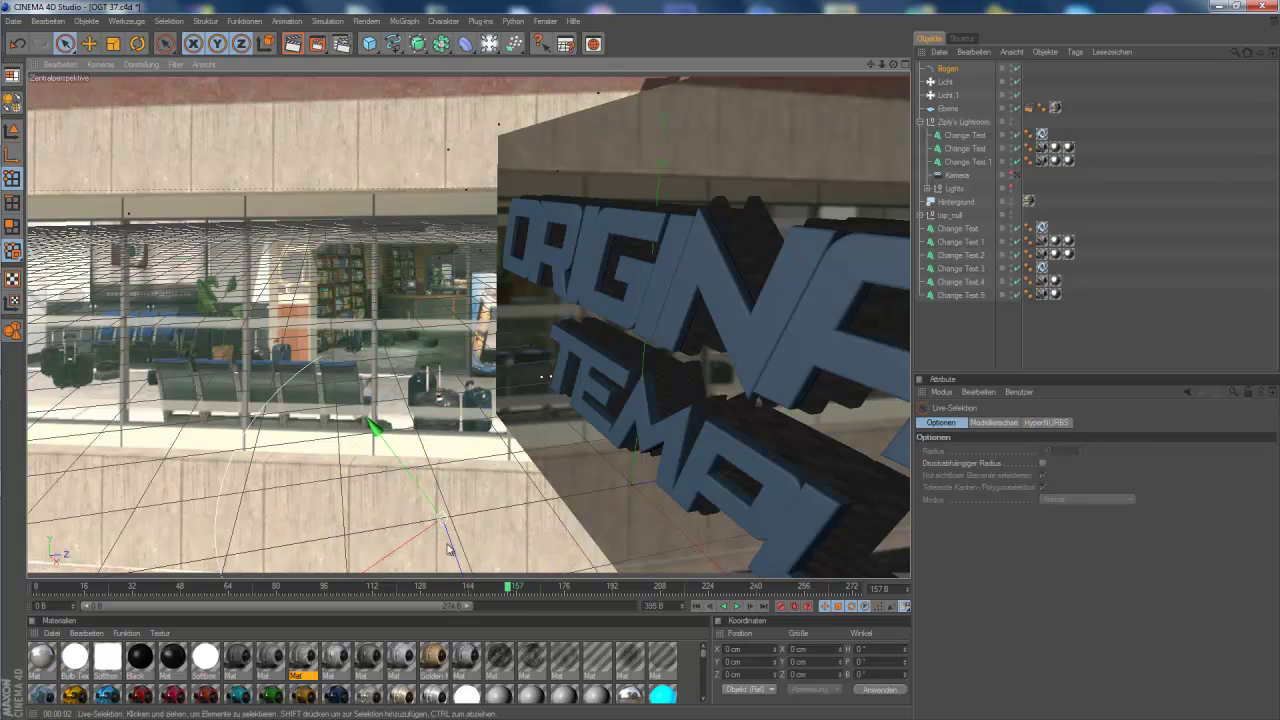
pyautogui.moveTo(460, 551); pyautogui.dragTo(429, 478)
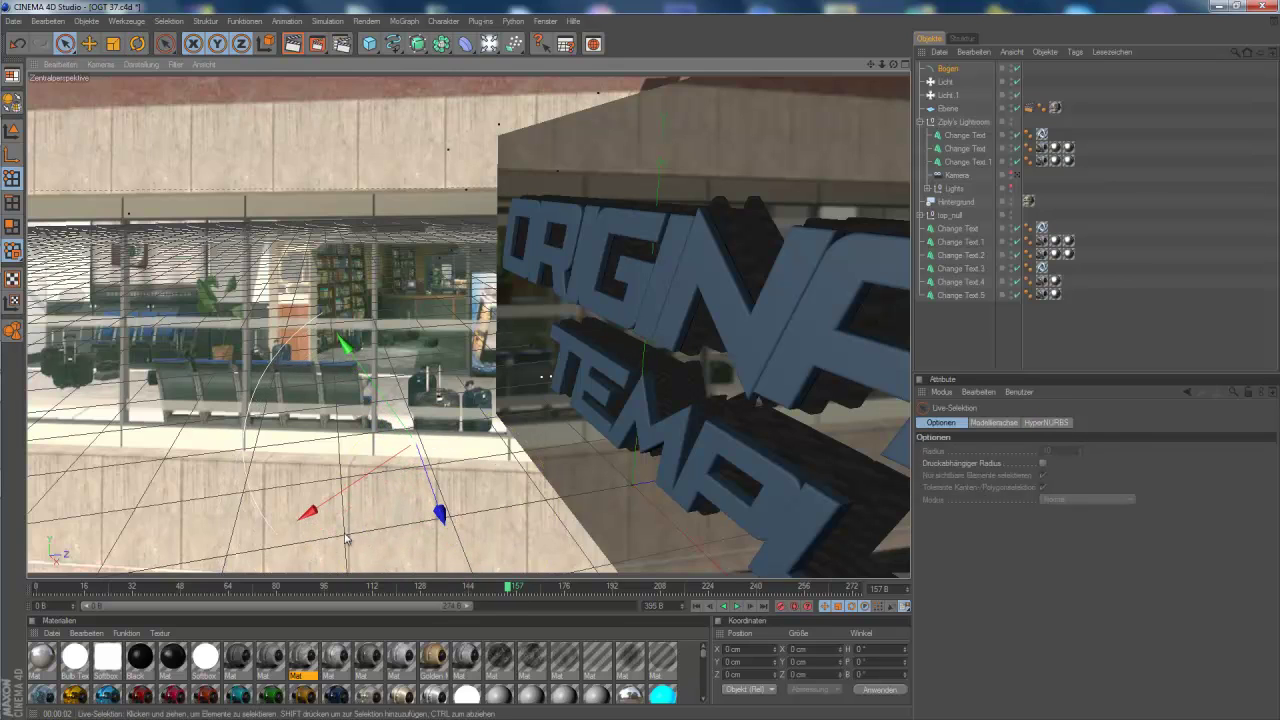
pyautogui.moveTo(311, 508); pyautogui.dragTo(523, 366)
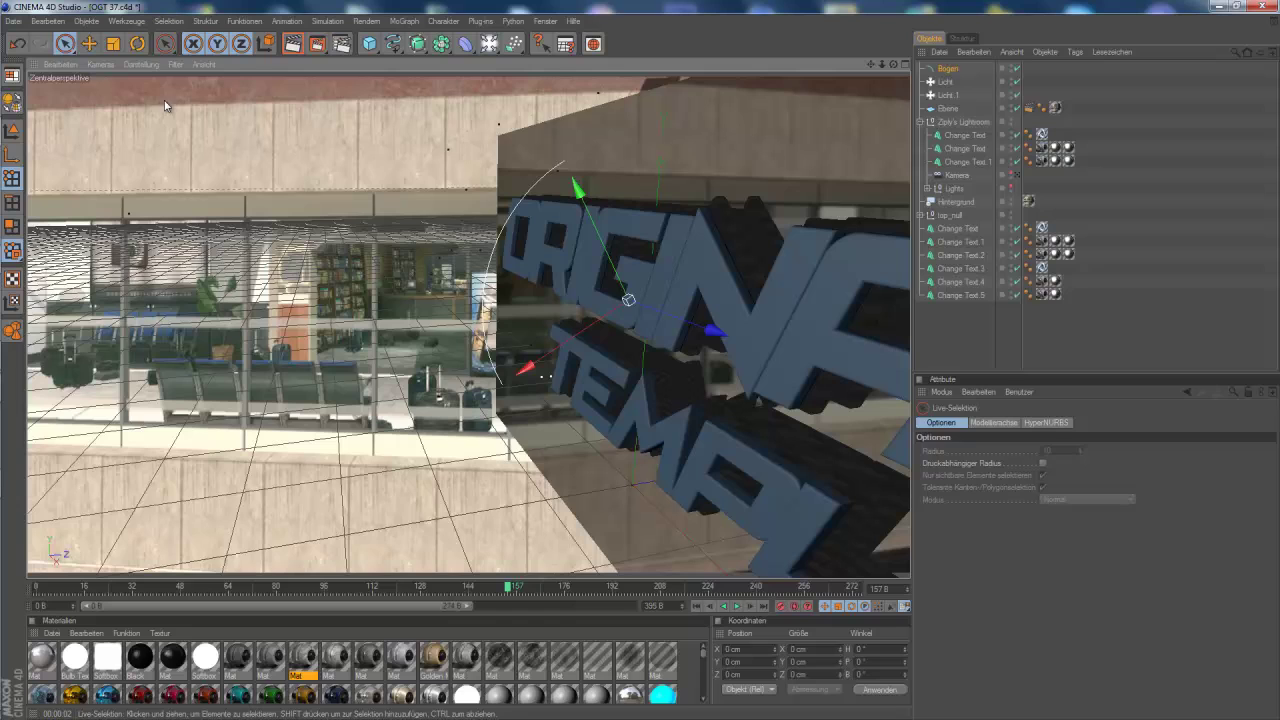
# Rotate the arc spline further so its upper end arches over the first letters of ORIGINAL
pyautogui.click(137, 44)
pyautogui.moveTo(579, 304); pyautogui.dragTo(590, 248)
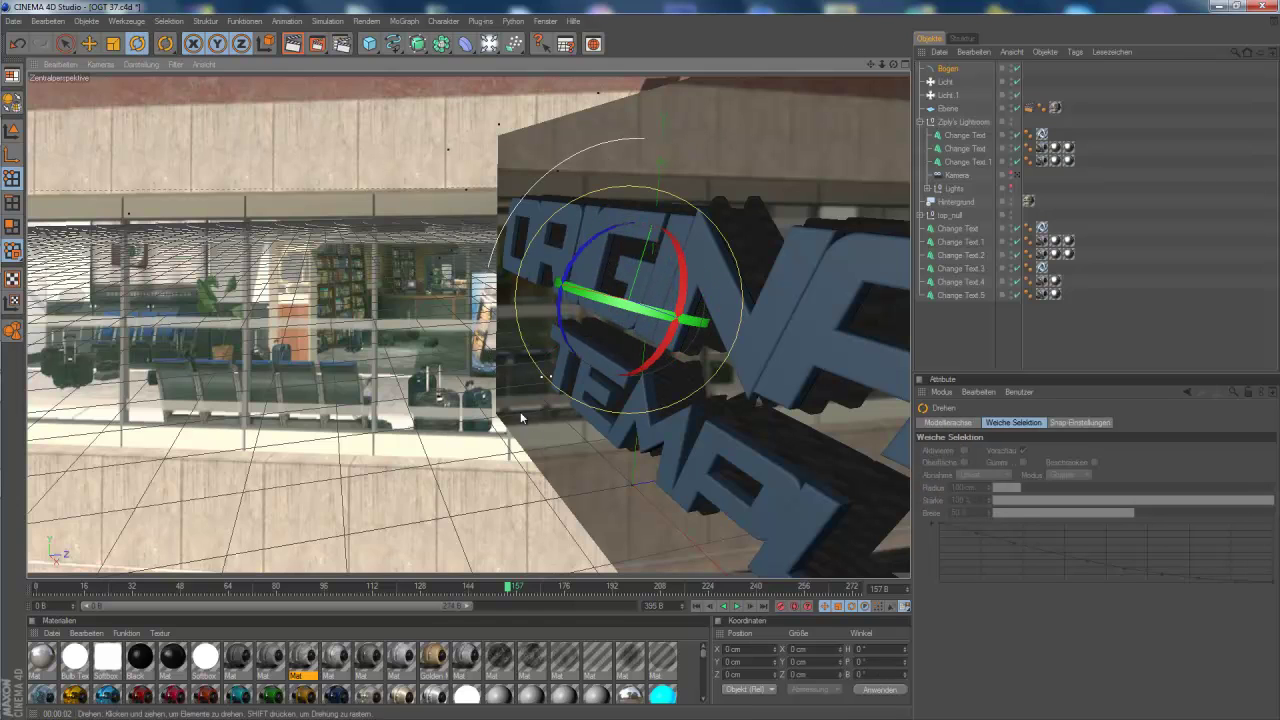
pyautogui.keyDown('alt'); pyautogui.moveTo(540, 410); pyautogui.dragTo(666, 263); pyautogui.keyUp('alt')
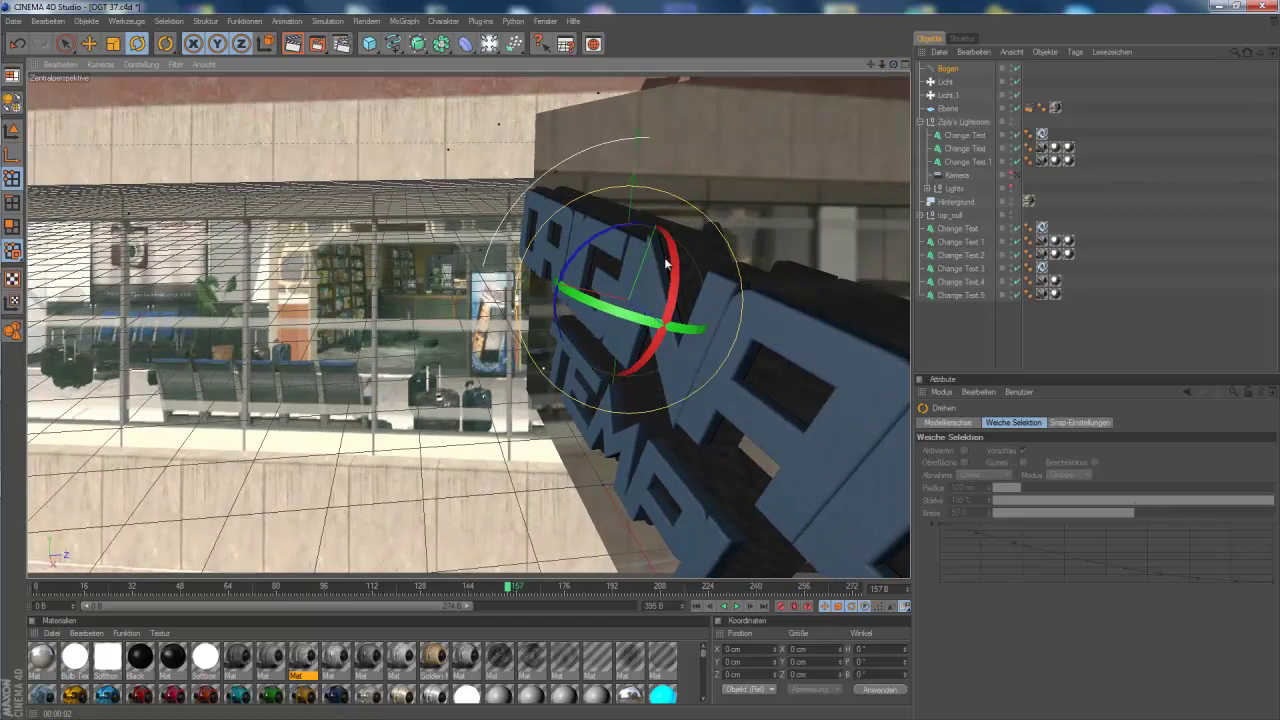
# Lengthen the arc by setting its start angle (Winkel Anfang) to -114°, and go to frame 120
pyautogui.click(948, 69)
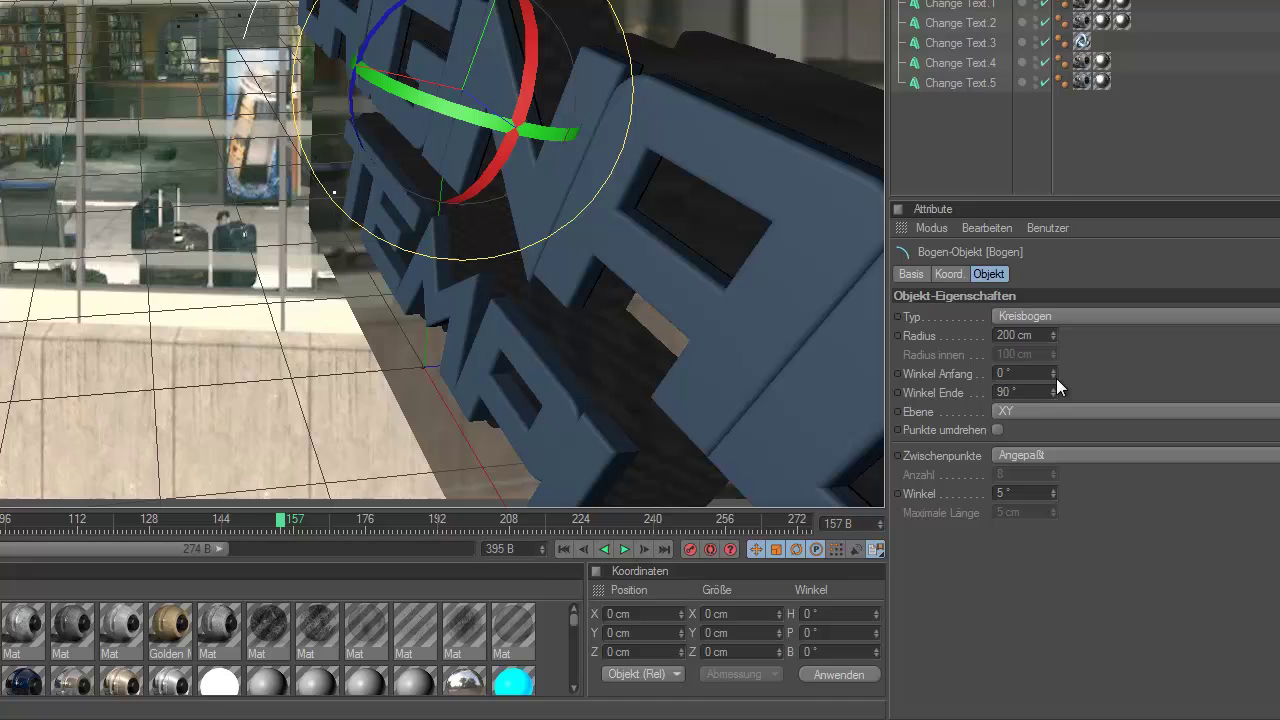
pyautogui.moveTo(1056, 378)
pyautogui.mouseDown()
pyautogui.moveTo(1055, 395)
pyautogui.moveTo(1051, 380)
pyautogui.mouseUp()
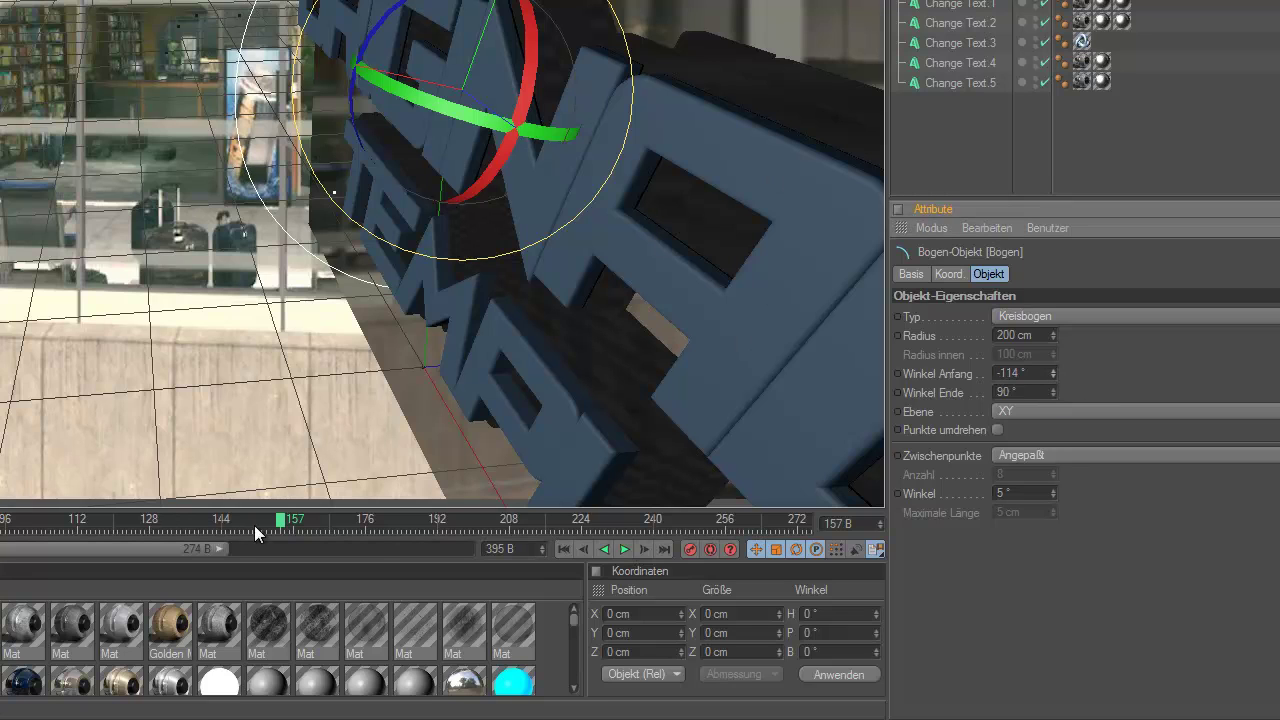
pyautogui.moveTo(278, 523); pyautogui.dragTo(113, 506)
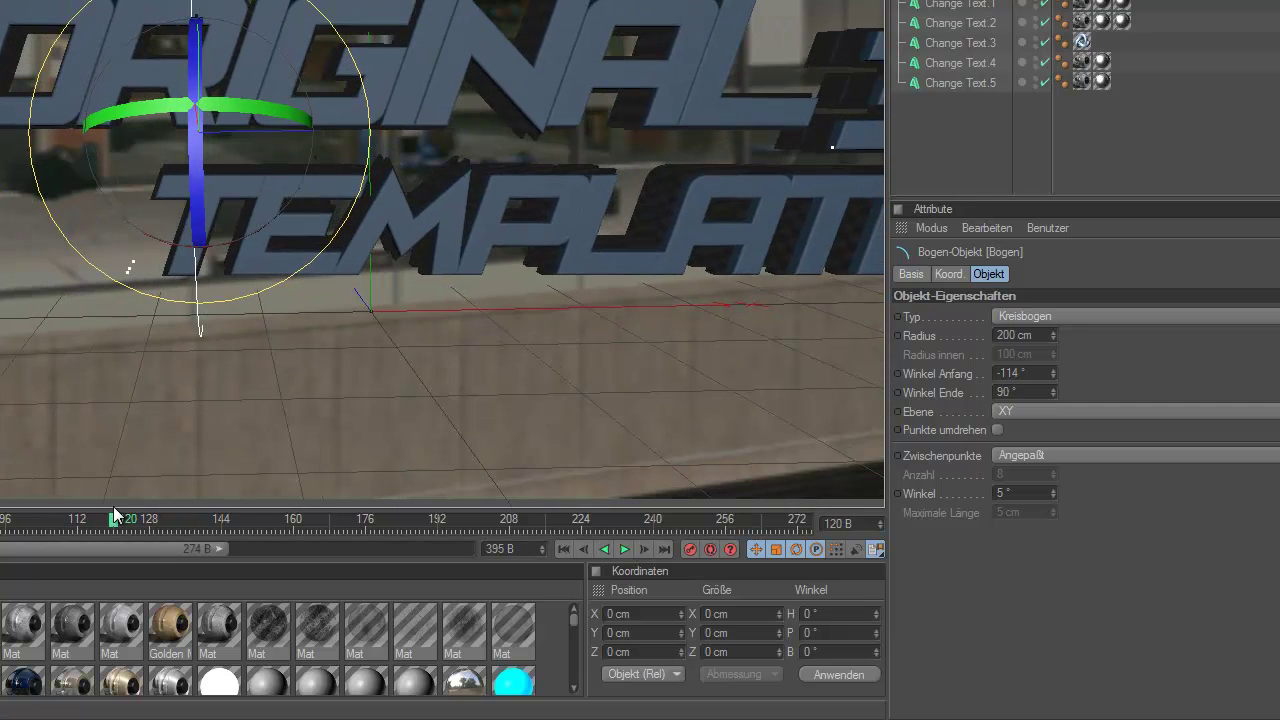
# Add a Reeper X object and make the arc spline (Bogen) its child to generate the rope
pyautogui.press('space')
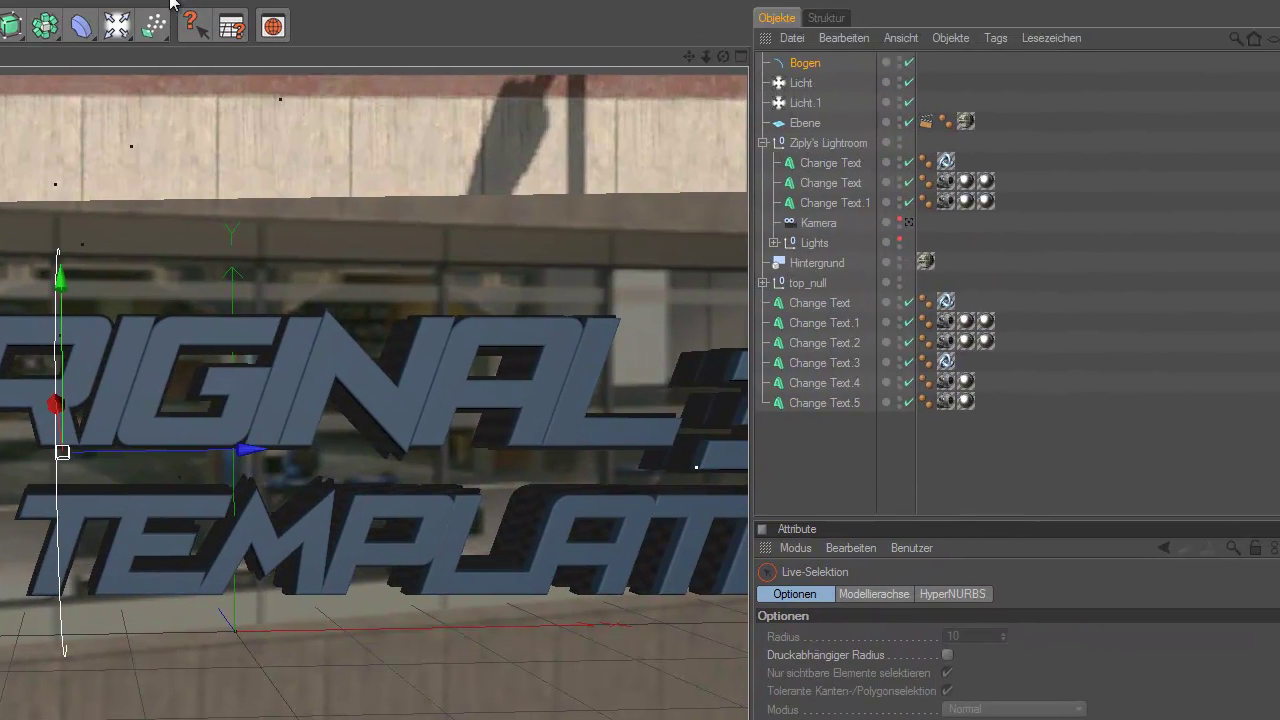
pyautogui.click(97, 28)
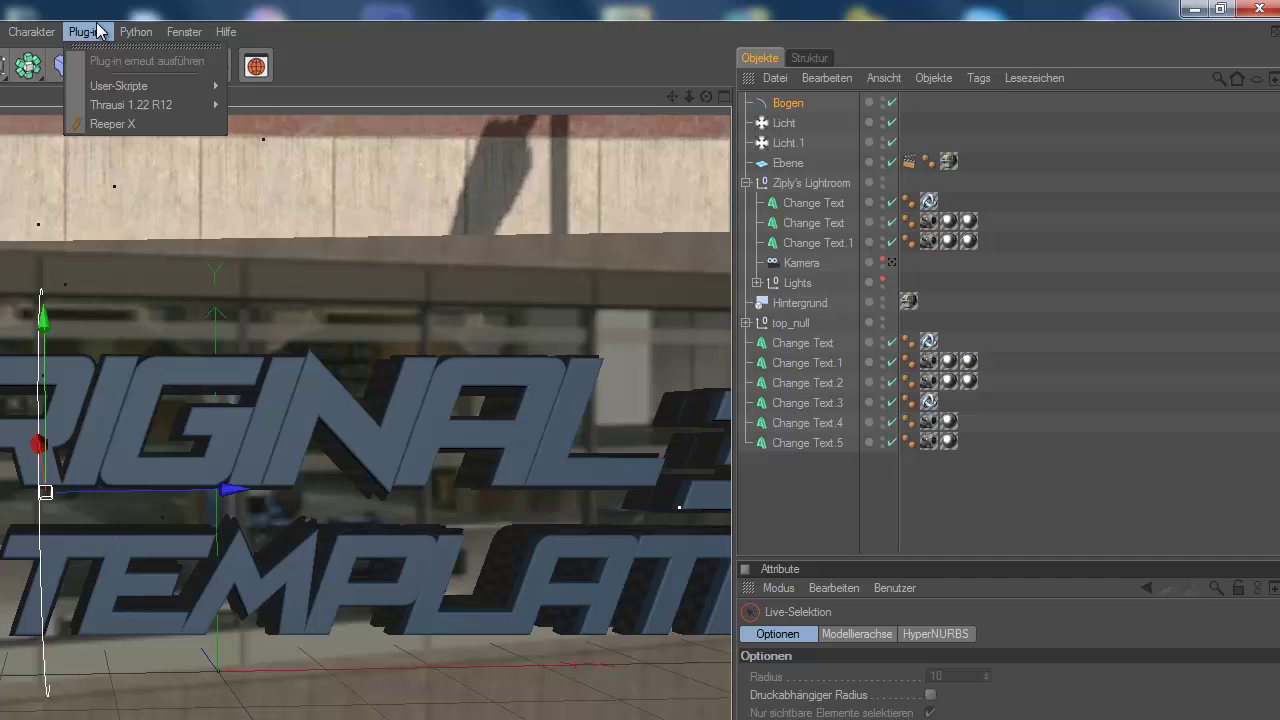
pyautogui.click(97, 28)
pyautogui.click(97, 32)
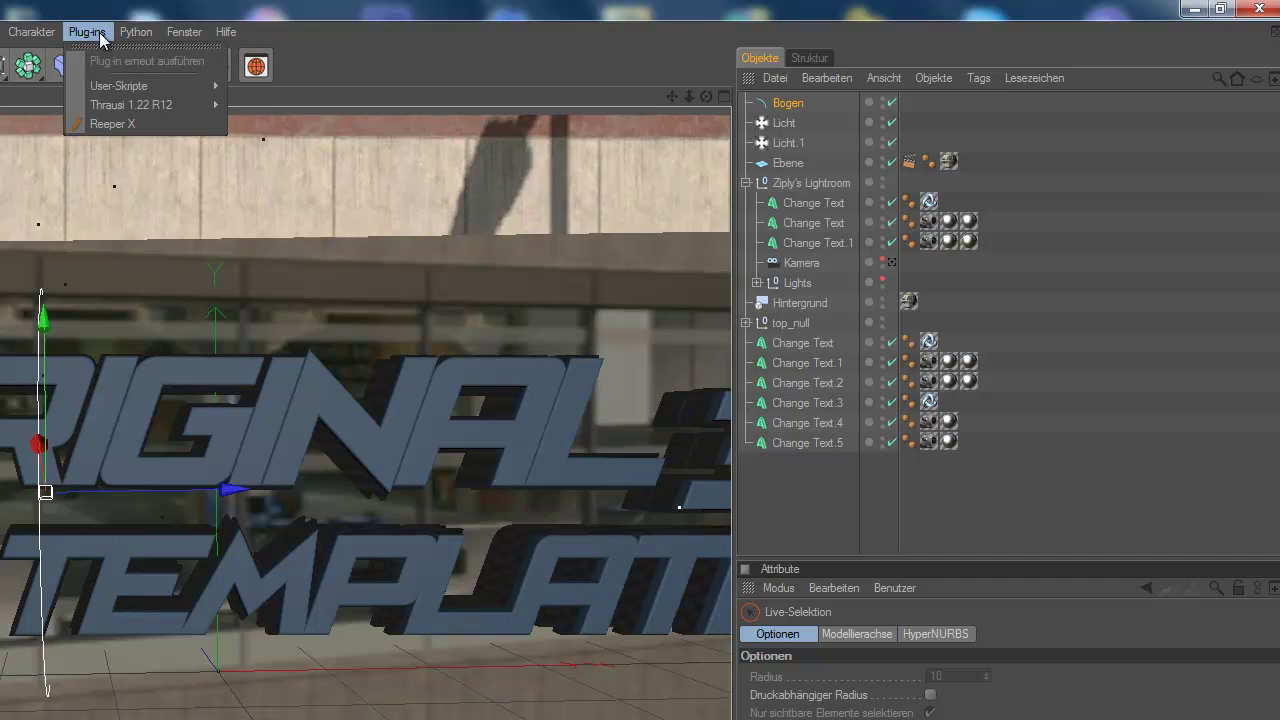
pyautogui.click(112, 124)
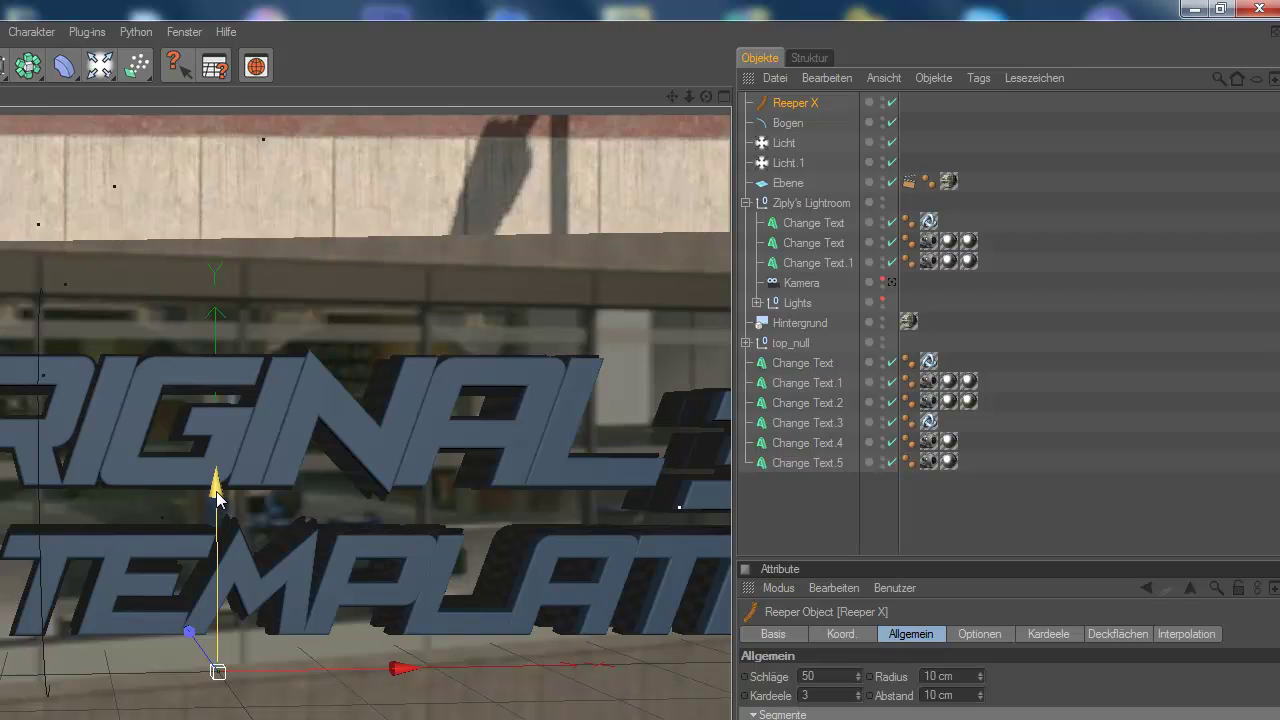
pyautogui.click(788, 123)
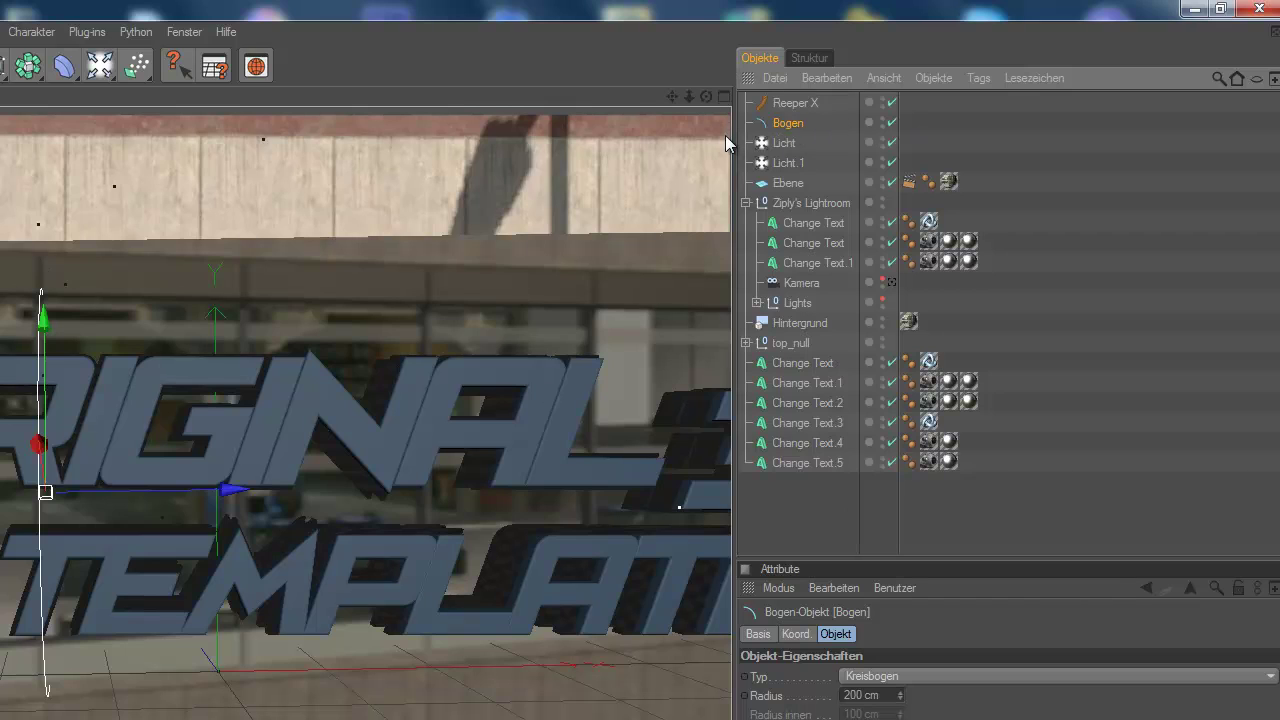
pyautogui.moveTo(783, 130); pyautogui.dragTo(801, 108)
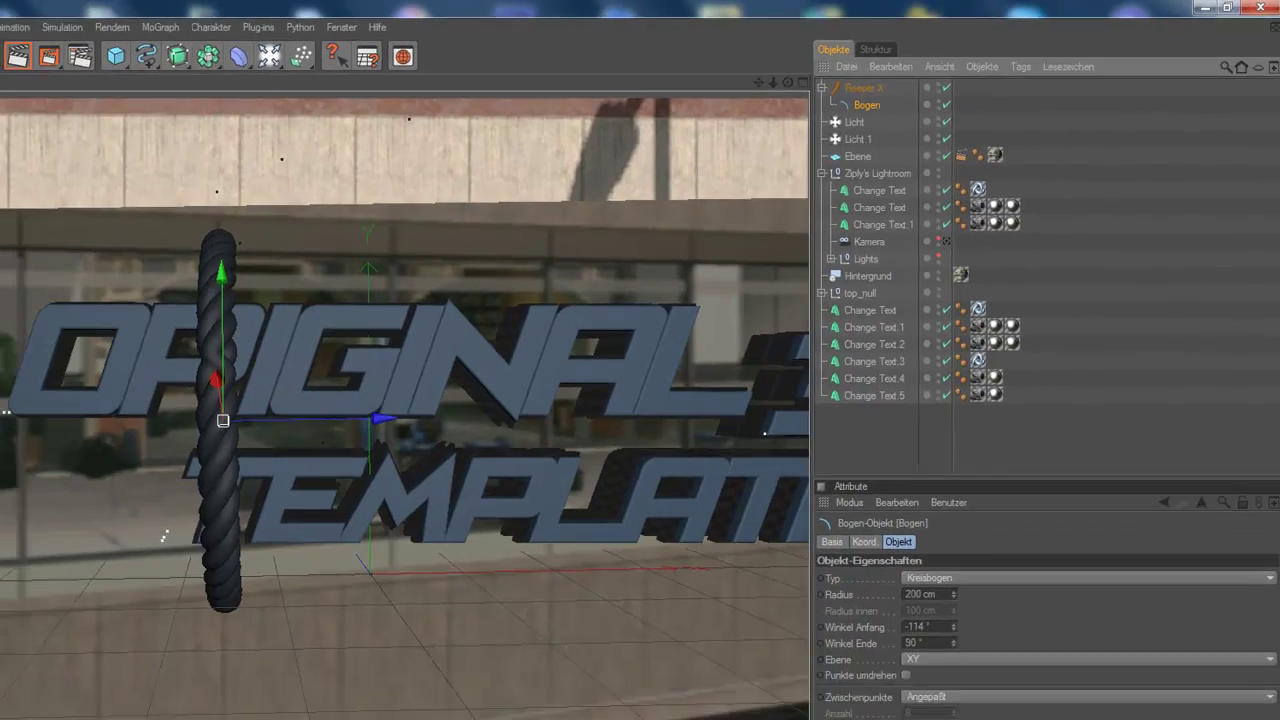
# Apply the dark material Mat, located beside the golden material, to the rope
pyautogui.click(462, 668)
pyautogui.scroll(-3, 450, 678)
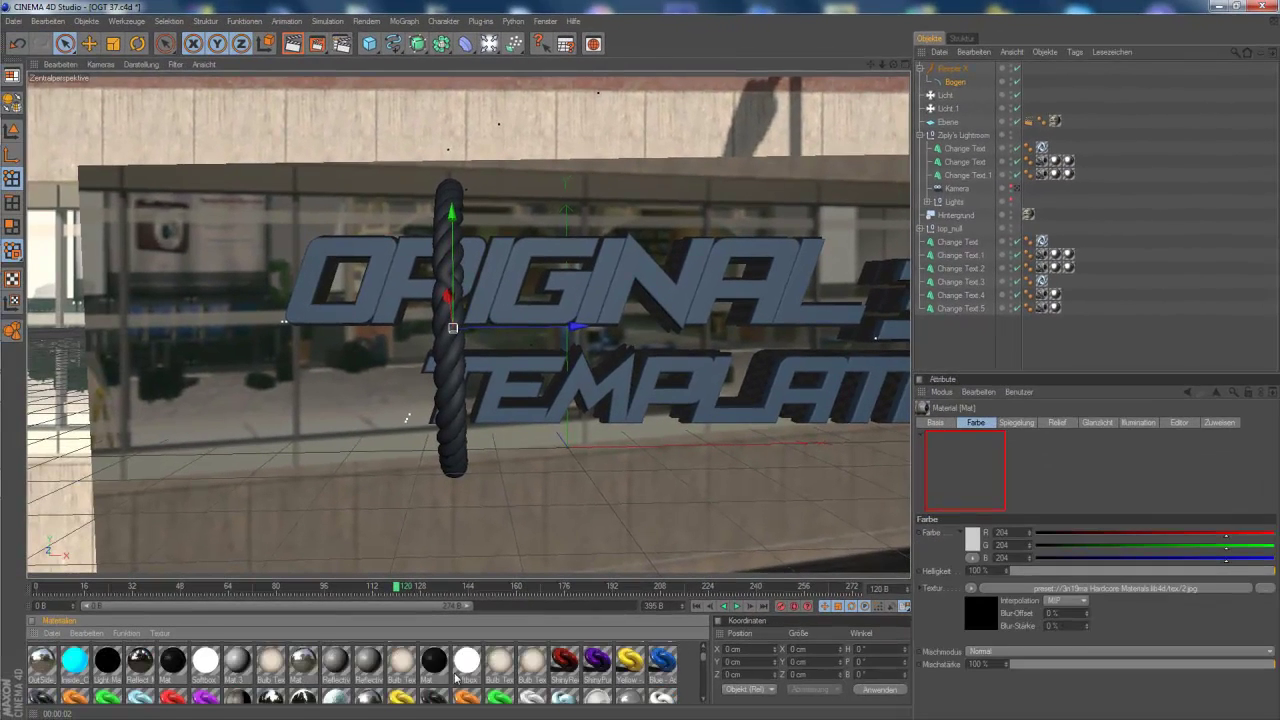
pyautogui.scroll(3, 448, 680)
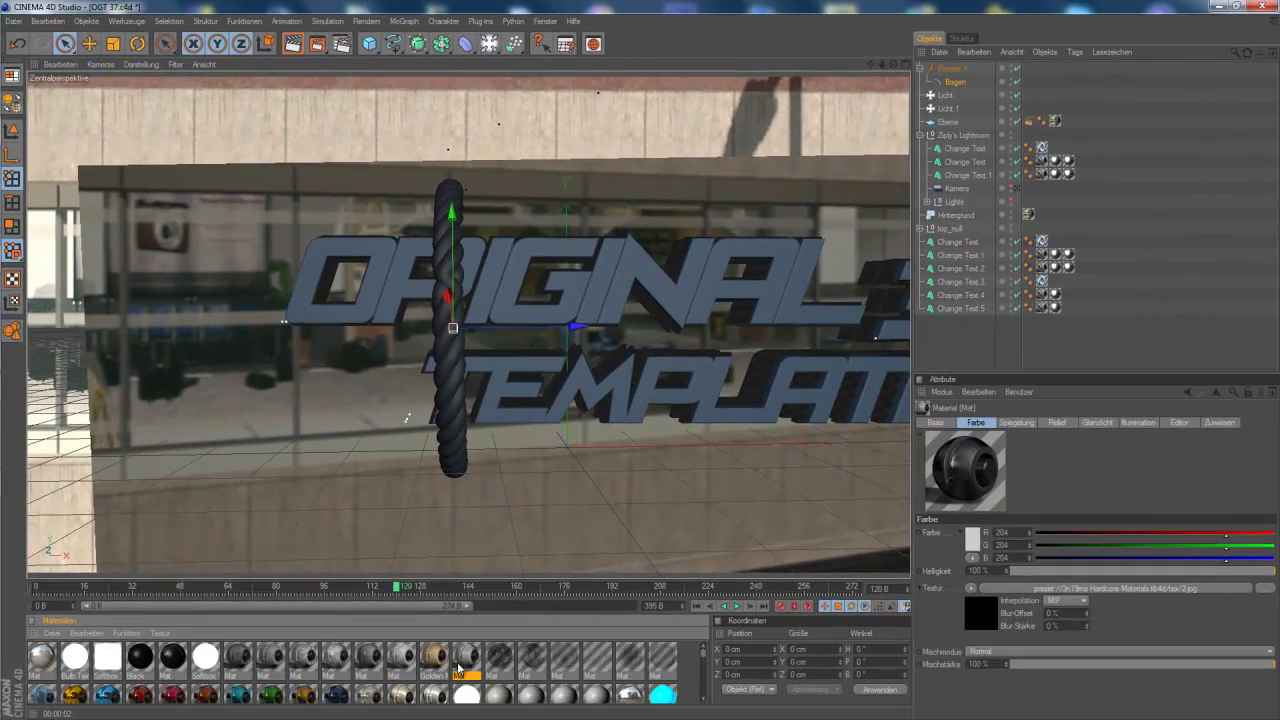
pyautogui.moveTo(452, 412); pyautogui.dragTo(458, 420)
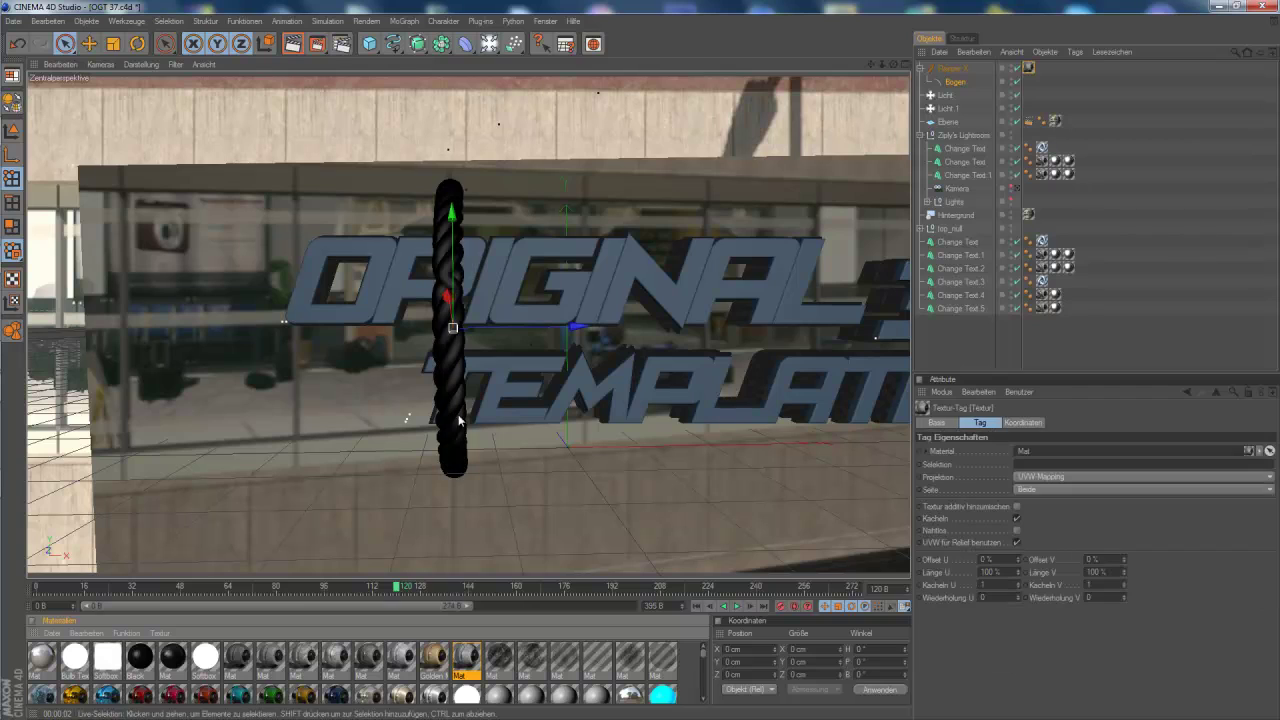
# Set the Reeper X rope's Radius to 5 cm and Abstand to 17 cm, and render the view as a preview
pyautogui.click(950, 69)
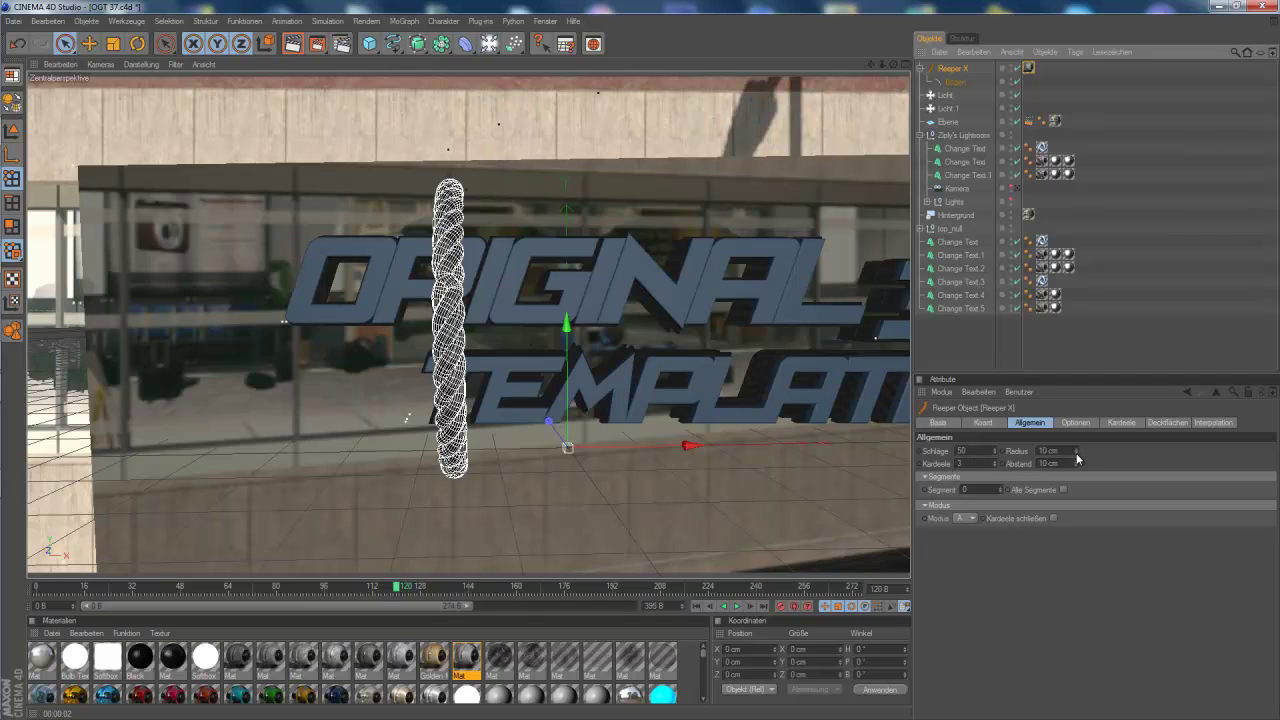
pyautogui.moveTo(1077, 458); pyautogui.dragTo(1077, 466)
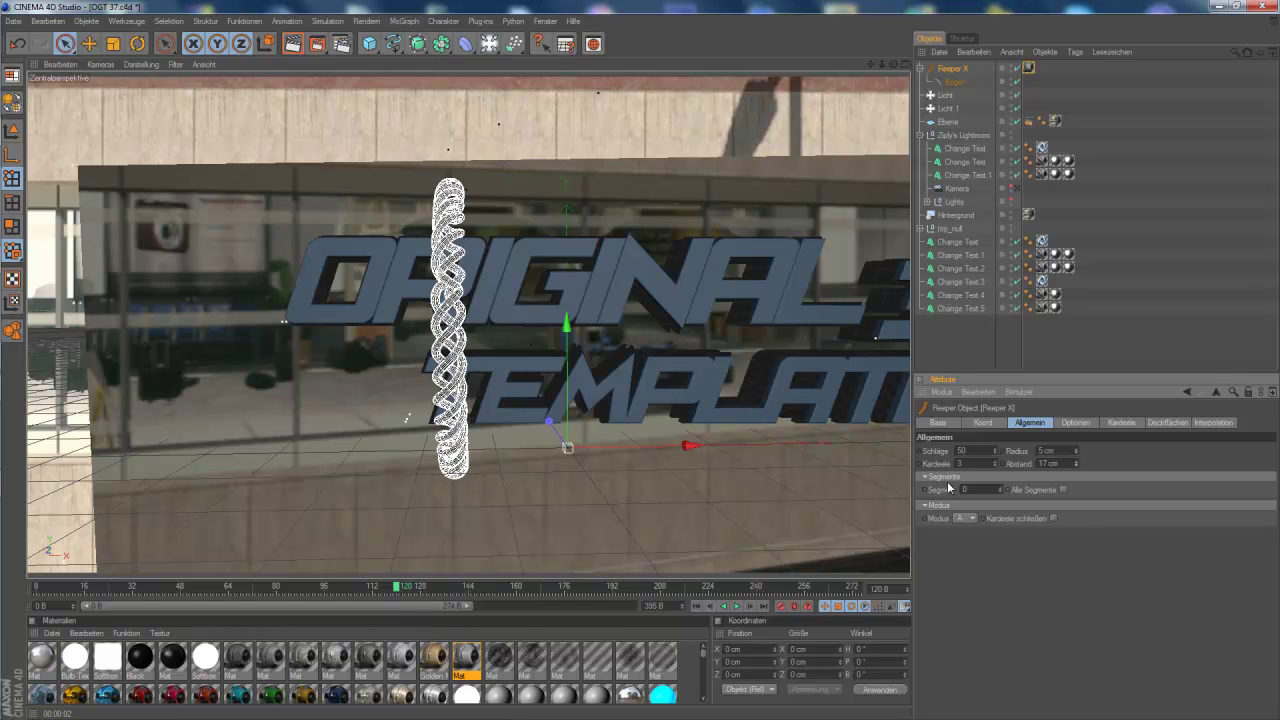
pyautogui.hotkey('ctrl', 'r')
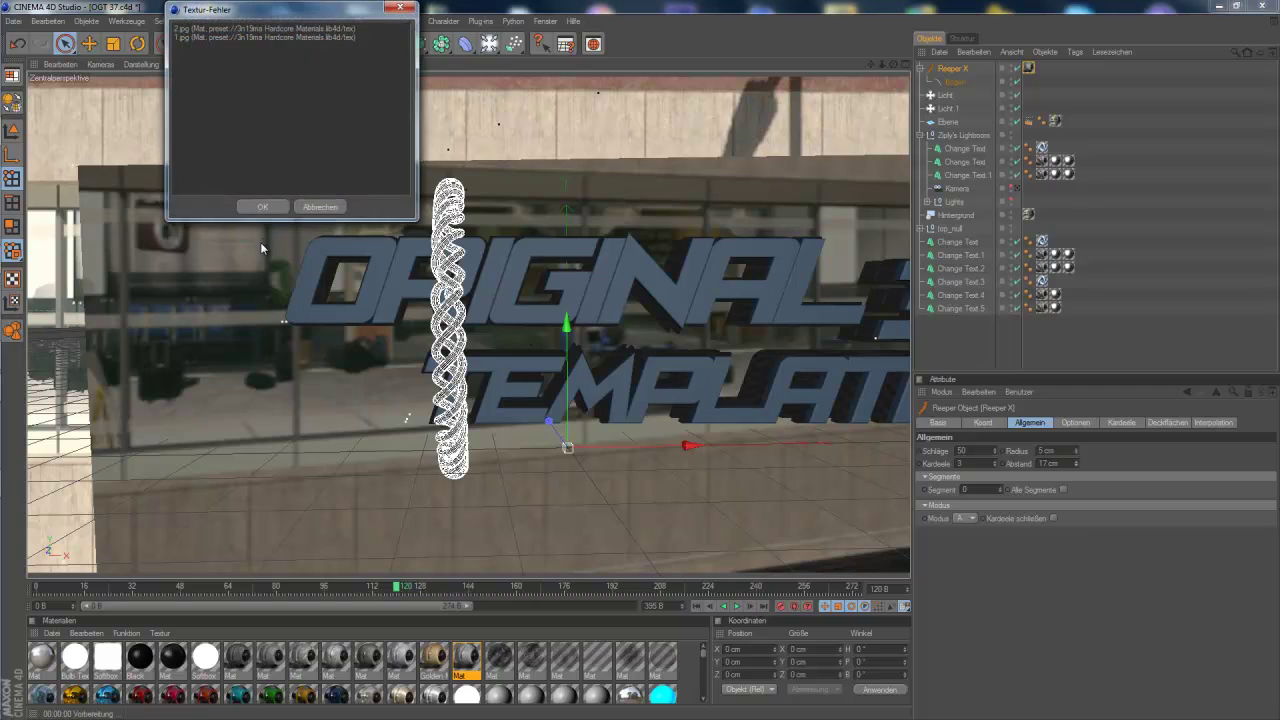
pyautogui.click(264, 208)
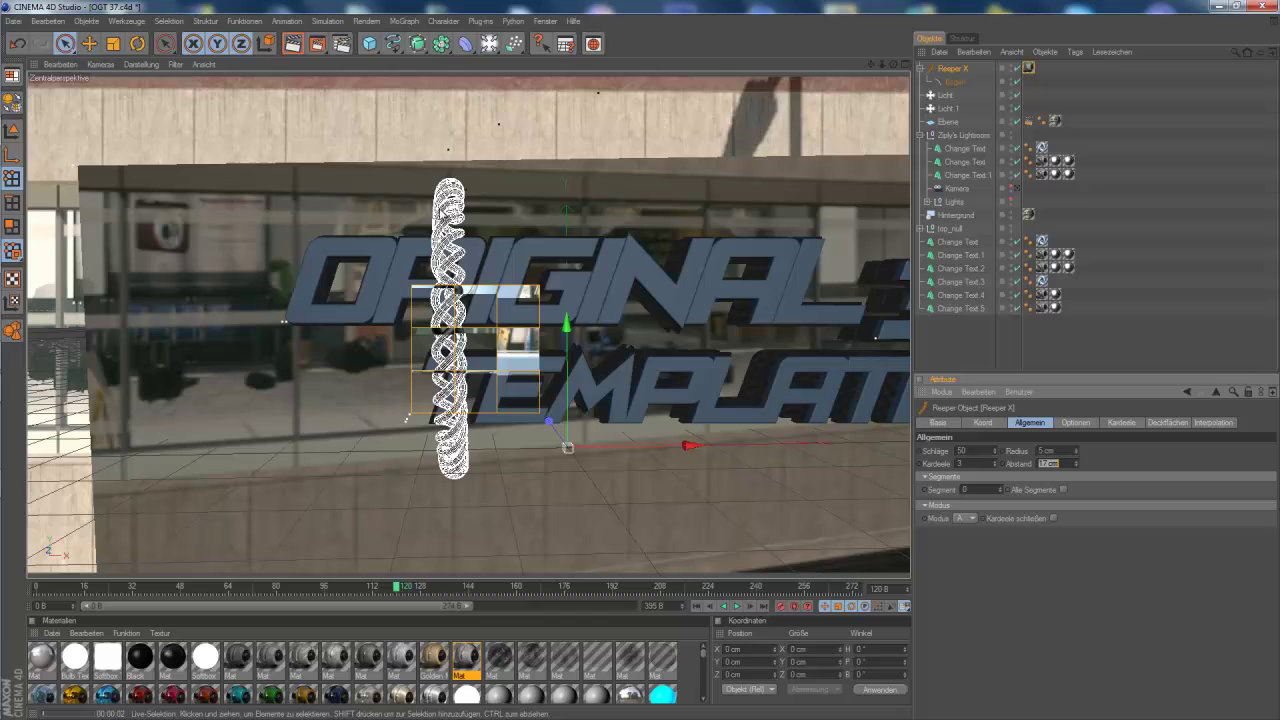
# Switch to the browser to look at the ropes in the Motion Track Template video, and return to Cinema 4D
pyautogui.moveTo(19, 418)
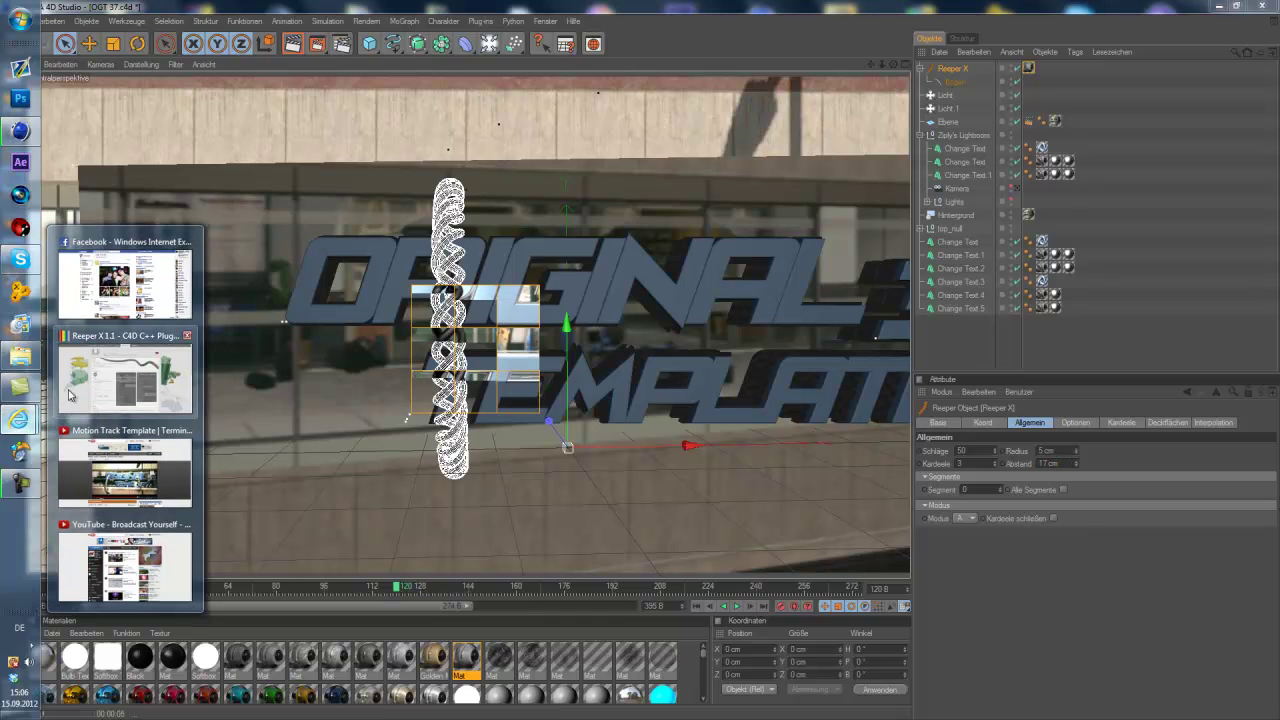
pyautogui.click(118, 448)
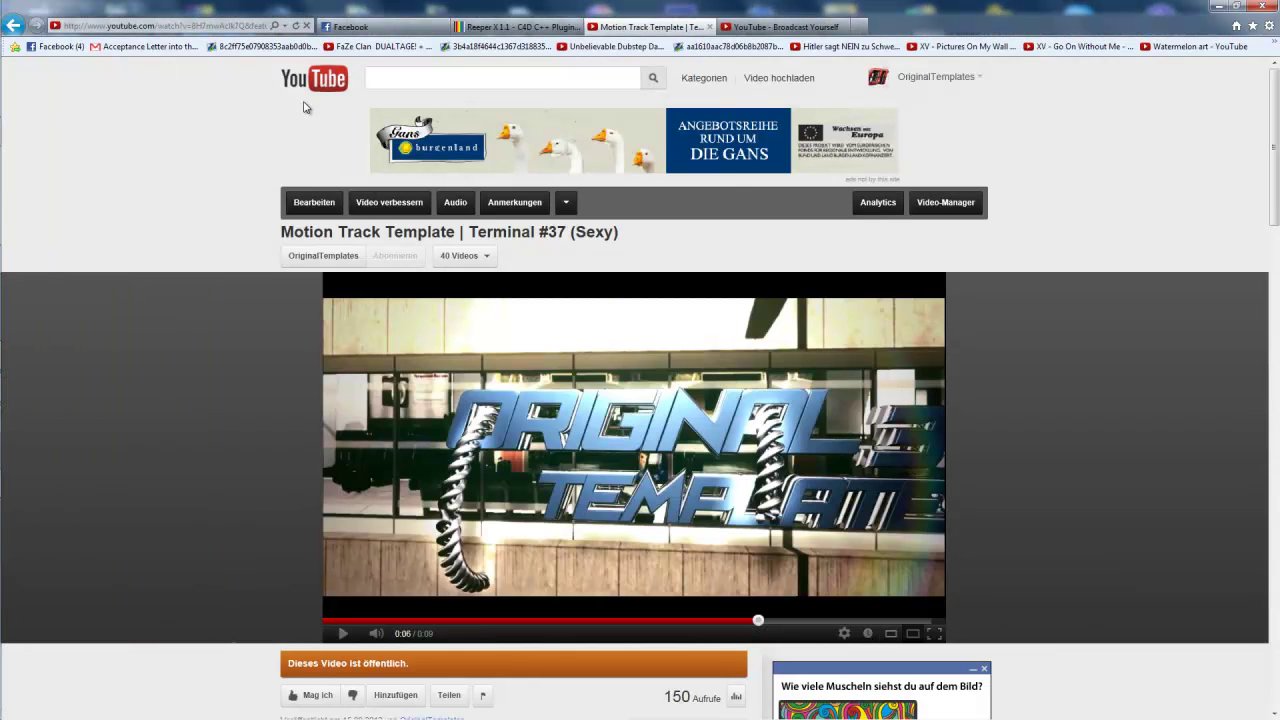
pyautogui.scroll(-2, 423, 383)
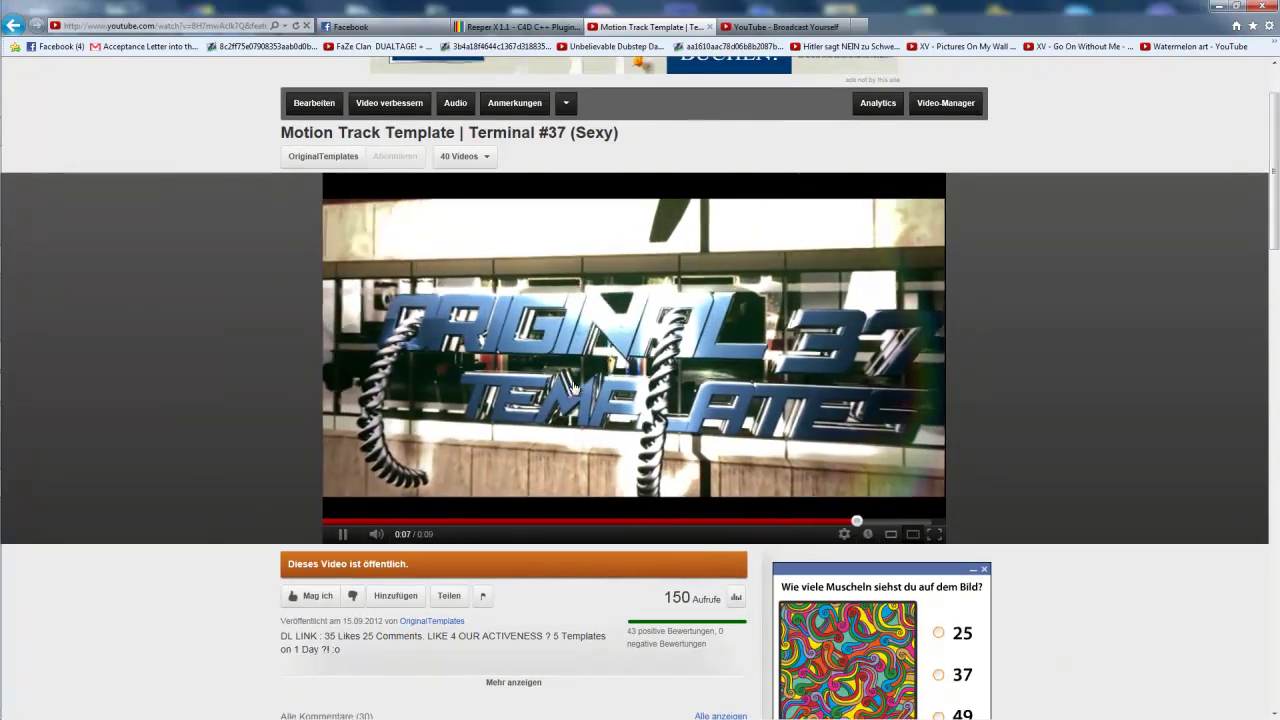
pyautogui.moveTo(3, 258)
pyautogui.click(20, 131)
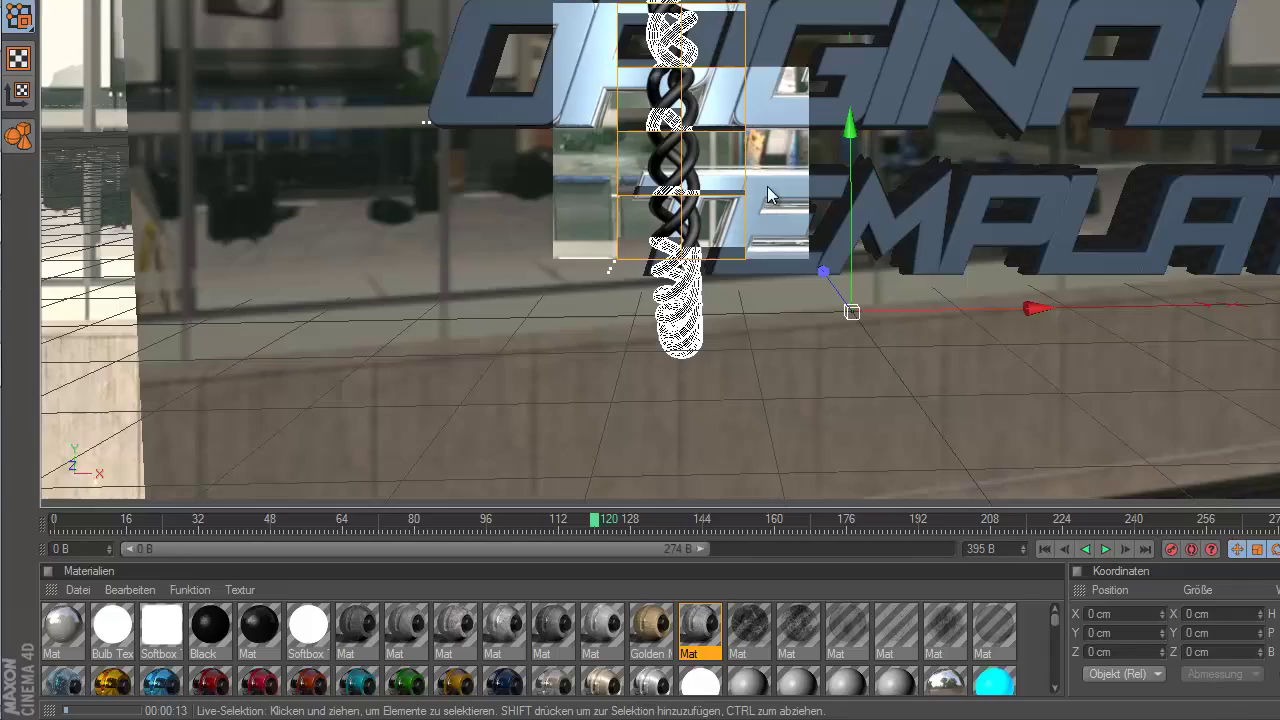
# Go to frame 69 and set the Reeper X options Rotation and Dehnung to 0 %
pyautogui.click(593, 528)
pyautogui.moveTo(594, 521); pyautogui.dragTo(370, 538)
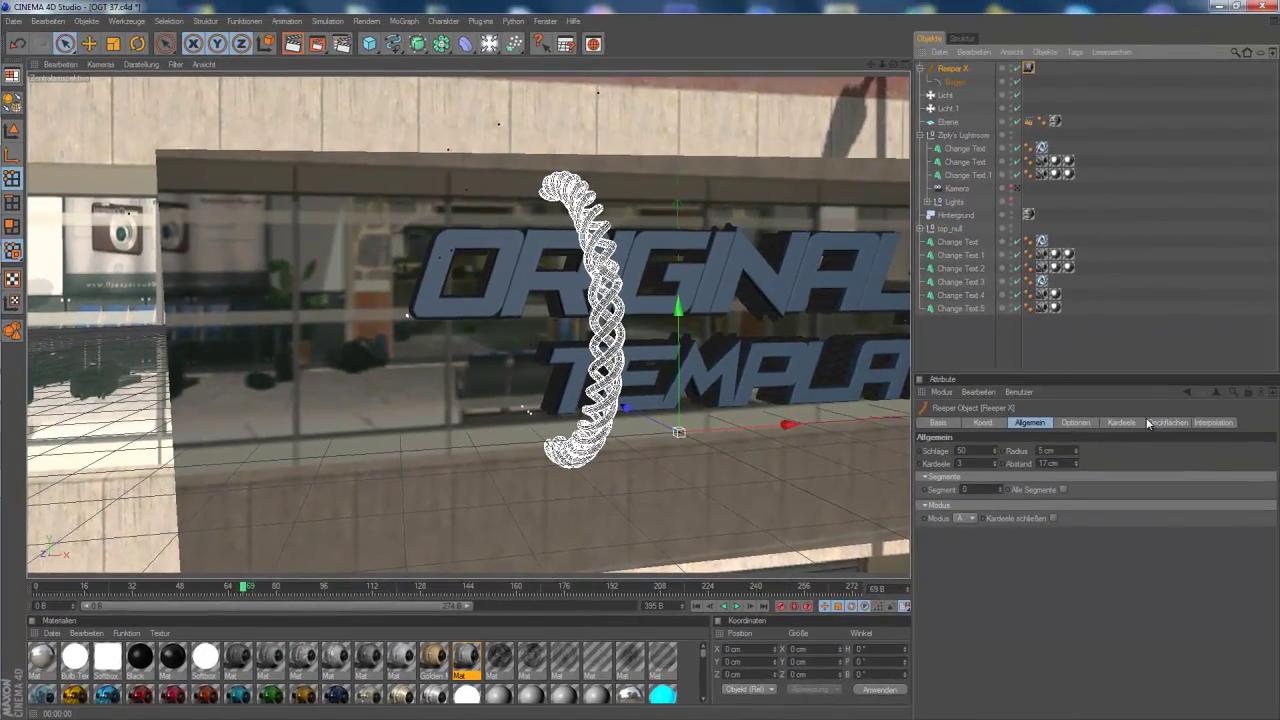
pyautogui.click(1076, 422)
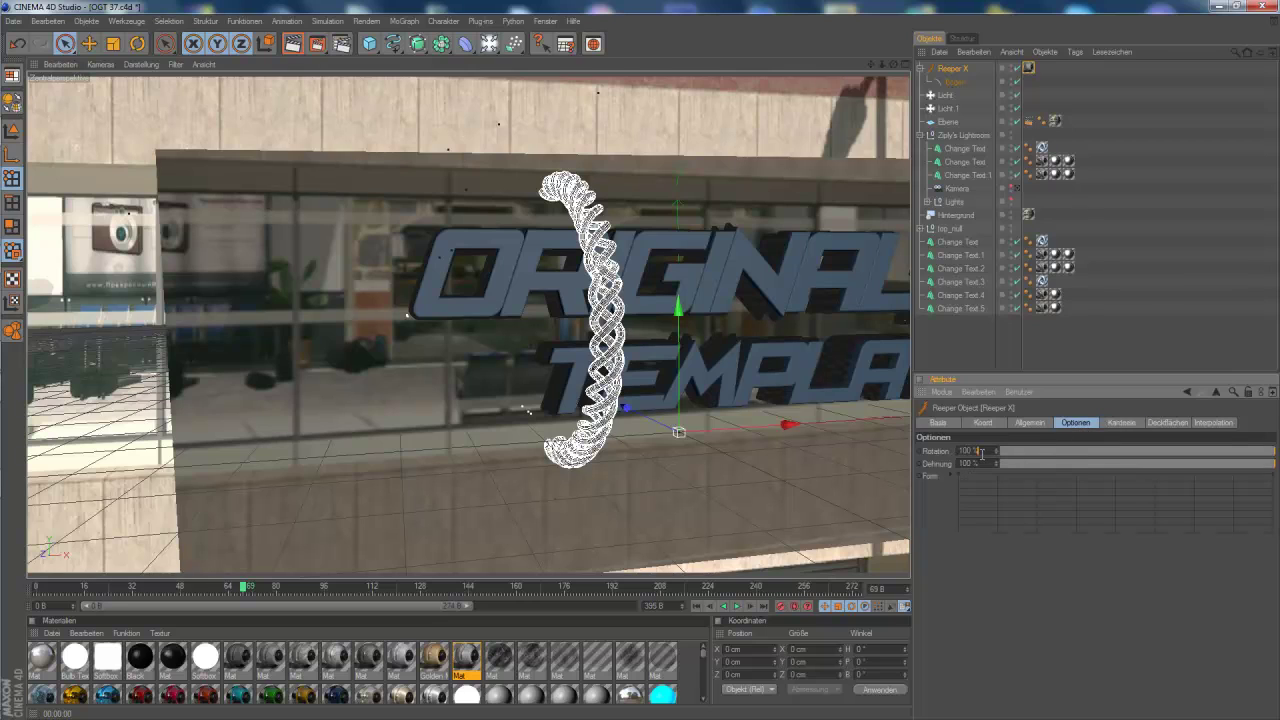
pyautogui.moveTo(982, 455); pyautogui.dragTo(833, 487)
pyautogui.write('0')
pyautogui.moveTo(979, 468); pyautogui.dragTo(969, 468)
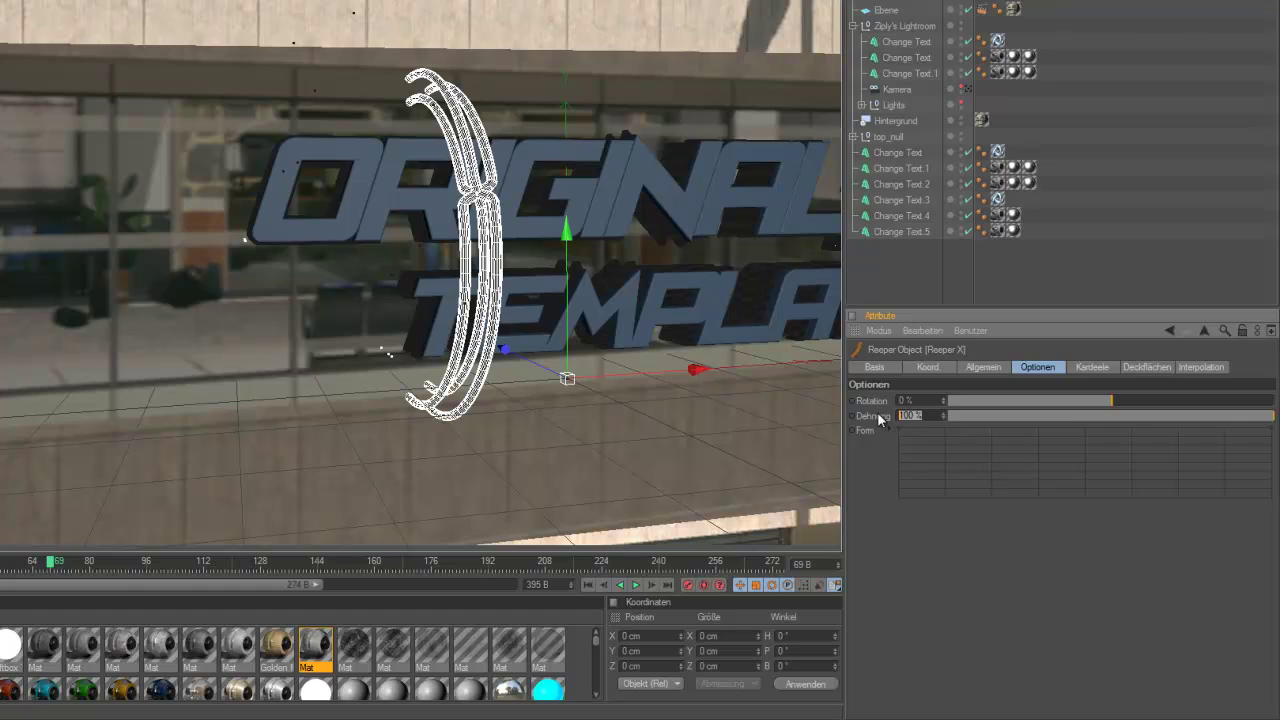
pyautogui.write('0')
pyautogui.press('Return')
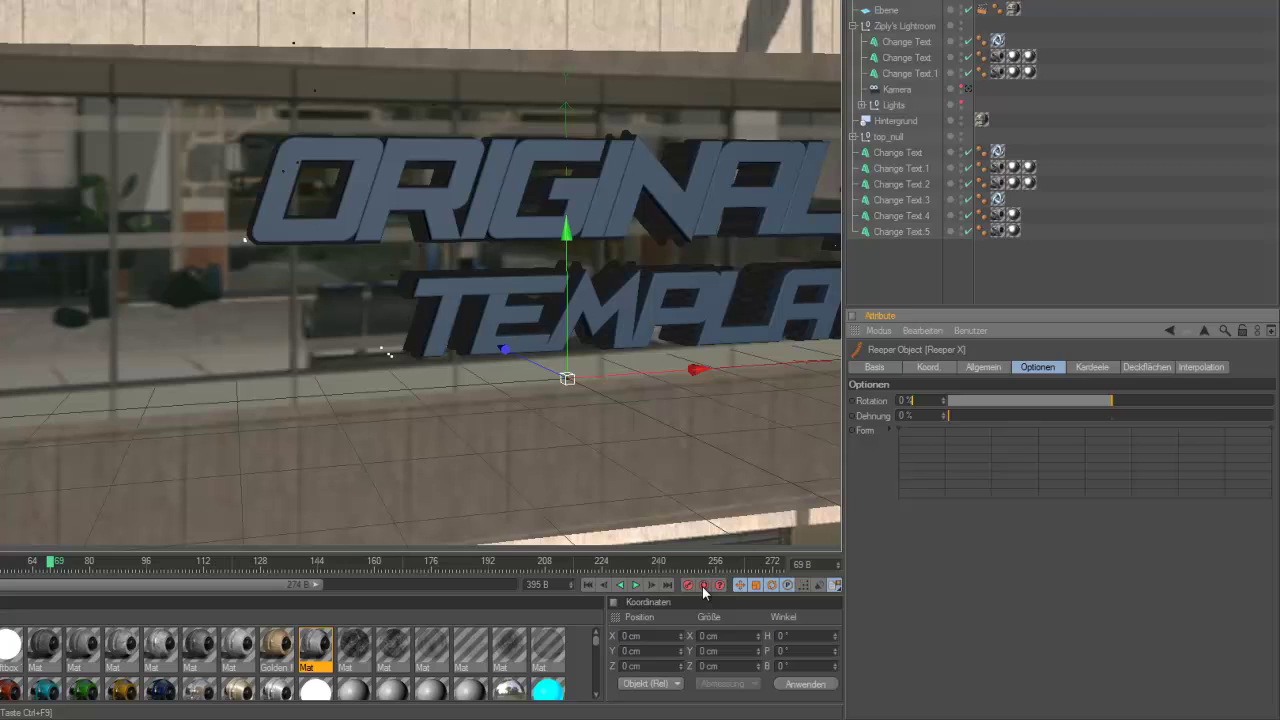
# Turn on automatic keyframing and keyframe the rope's Dehnung and Rotation at 100 % on frame 125
pyautogui.click(702, 586)
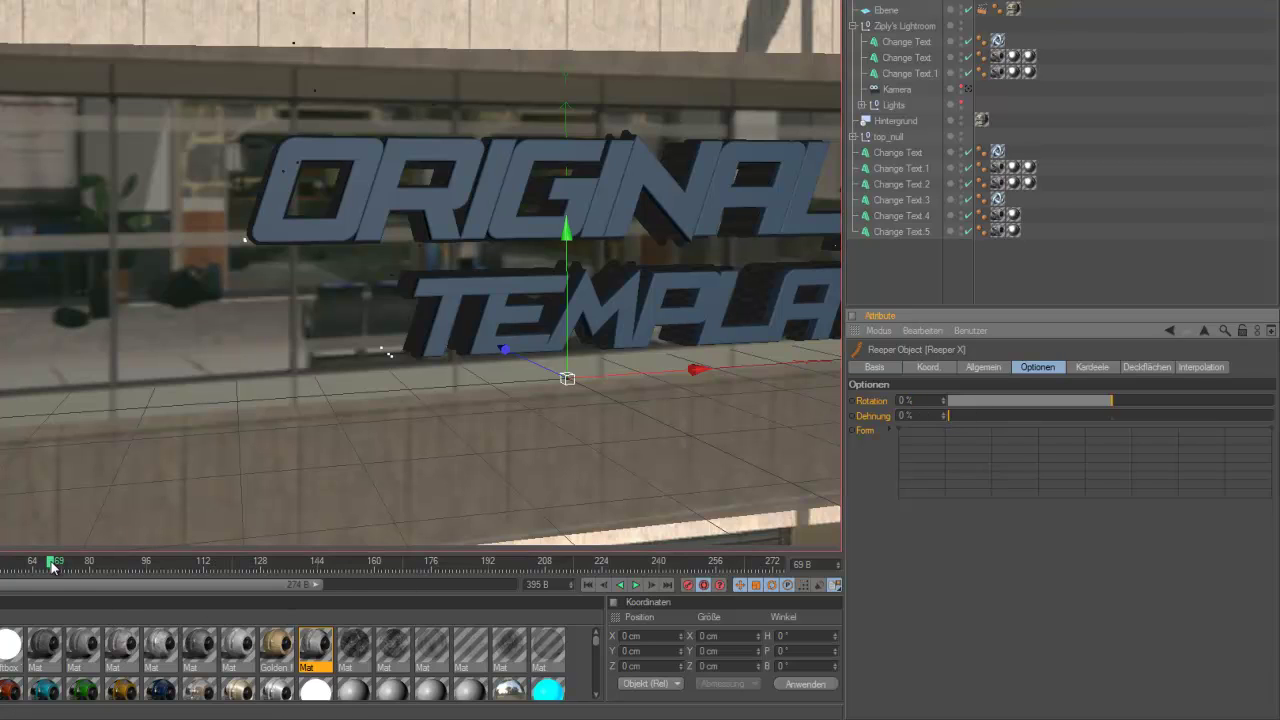
pyautogui.moveTo(52, 567); pyautogui.dragTo(266, 567)
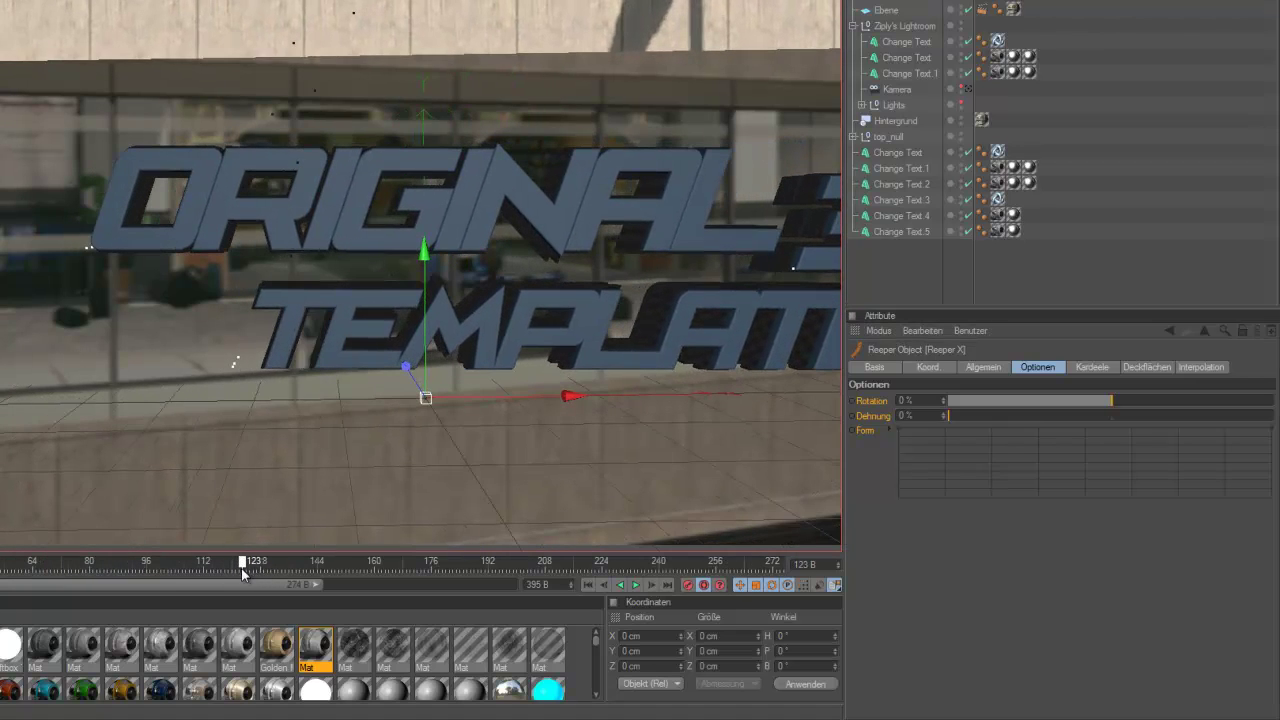
pyautogui.moveTo(963, 415); pyautogui.dragTo(1245, 415)
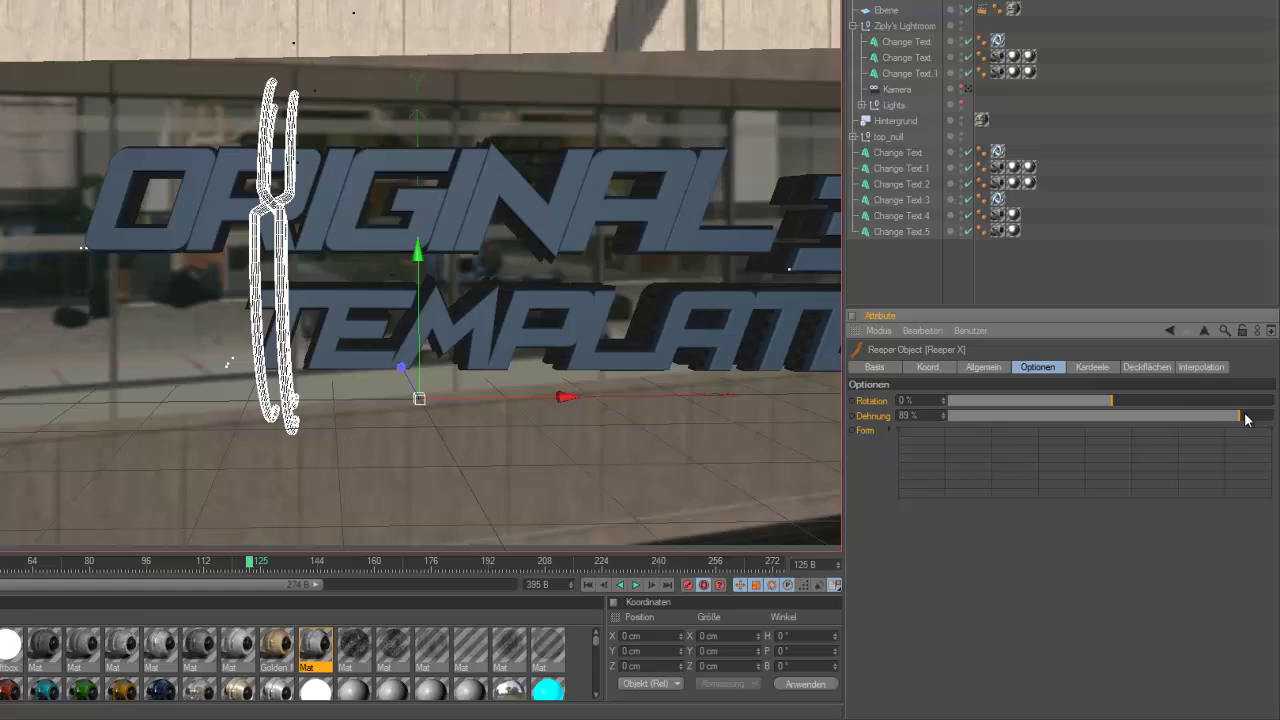
pyautogui.moveTo(1158, 400); pyautogui.dragTo(1272, 401)
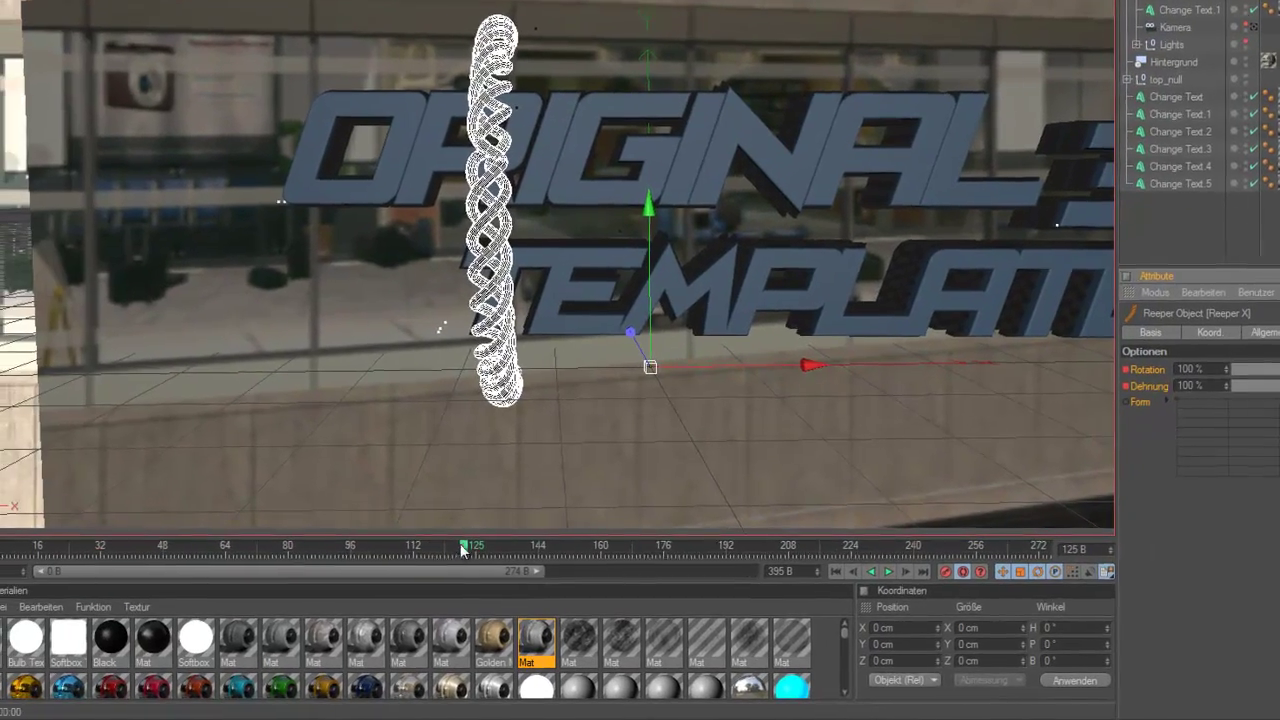
# Keyframe the rope's Rotation and Dehnung at 0 % on frame 83, and scrub the growth animation to frame 130
pyautogui.moveTo(330, 564); pyautogui.dragTo(175, 564)
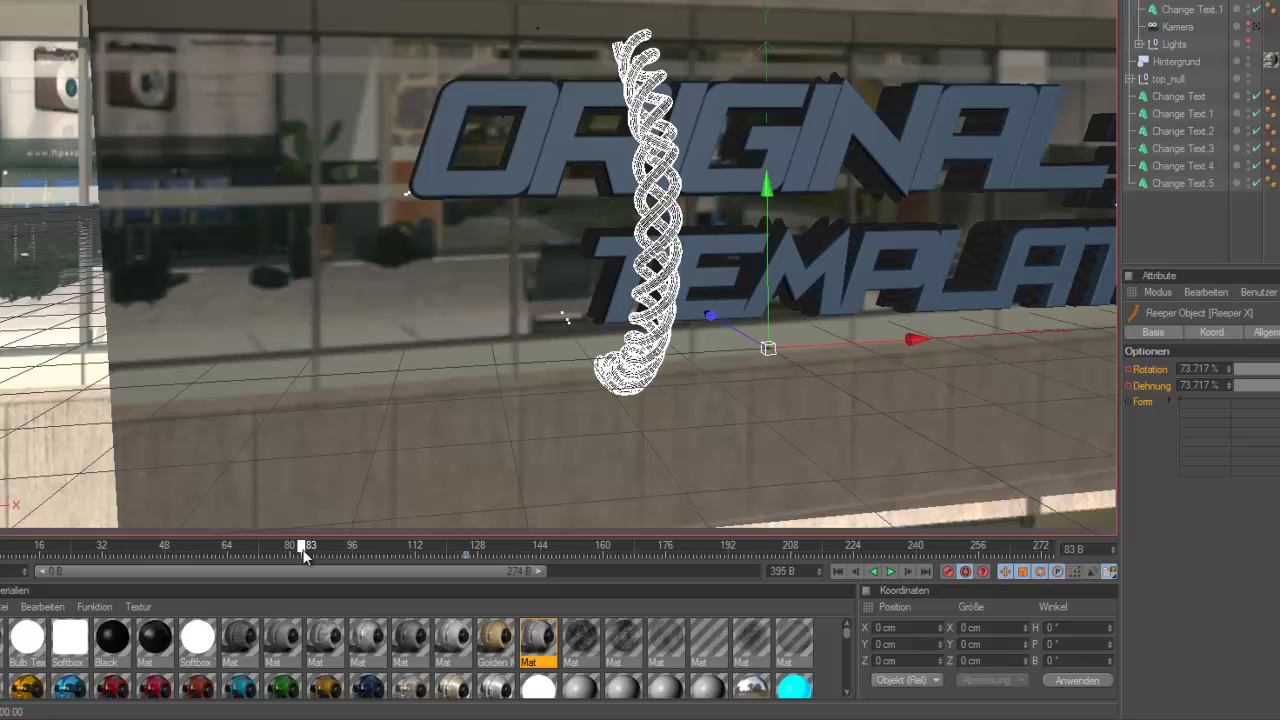
pyautogui.write('0')
pyautogui.click(1225, 387)
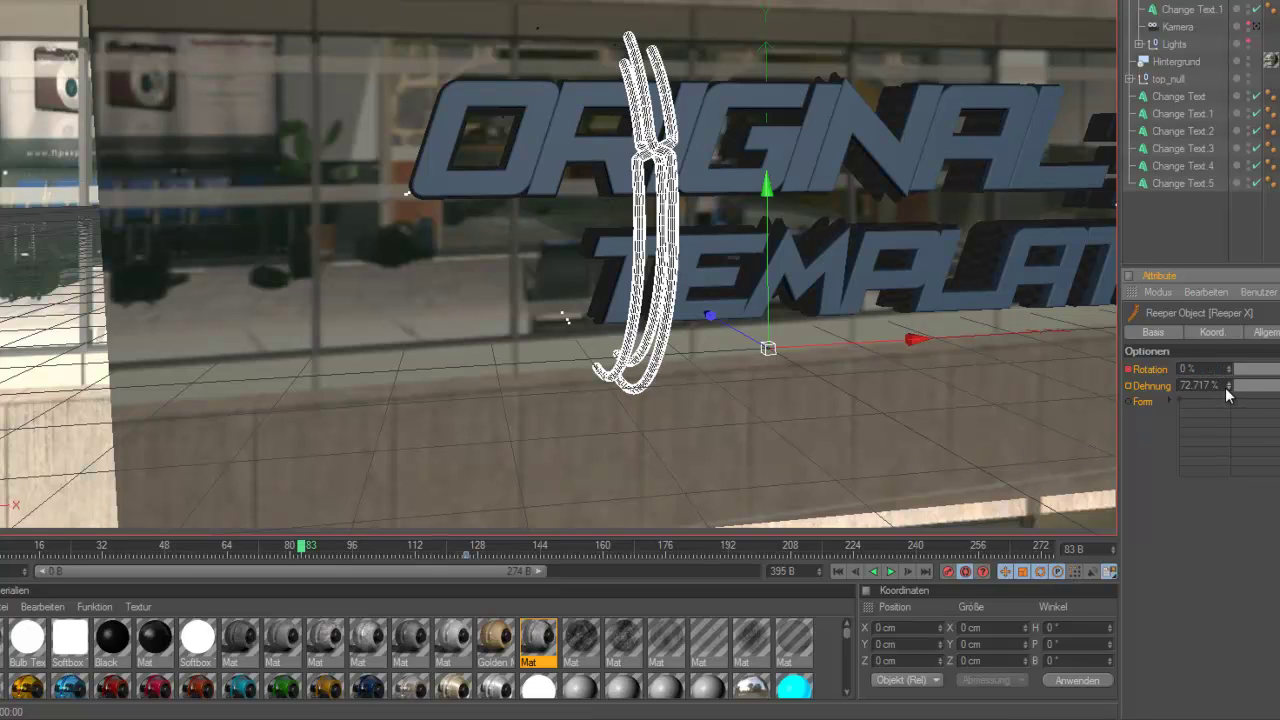
pyautogui.write('0')
pyautogui.press('Return')
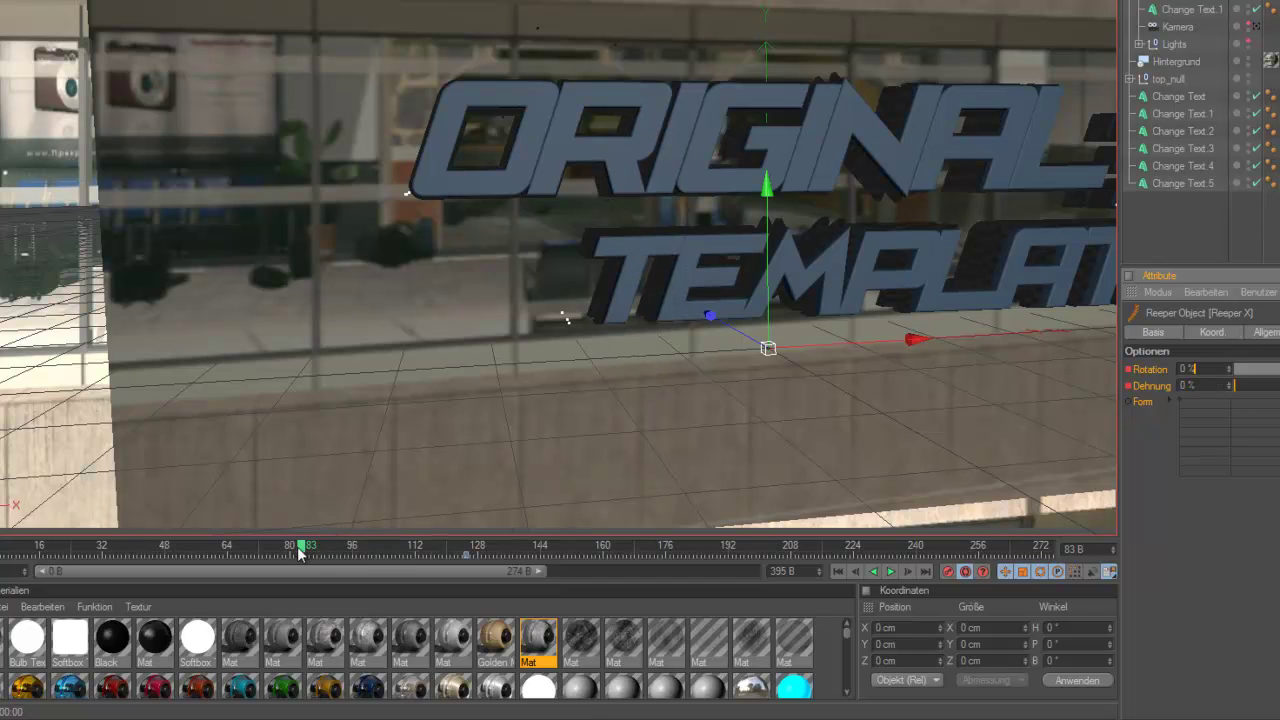
pyautogui.moveTo(300, 546); pyautogui.dragTo(490, 505)
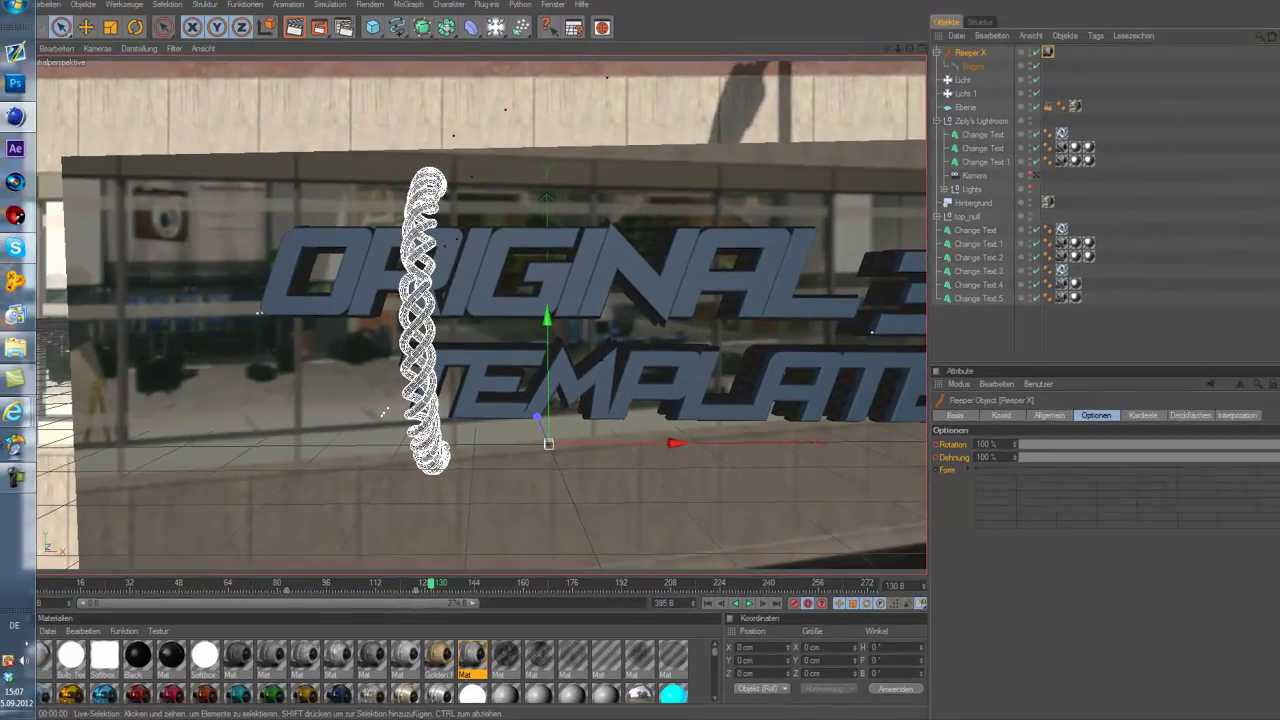
# Switch to the browser and compare the rope with the finished ropes in the Terminal #37 template video
pyautogui.moveTo(15, 411)
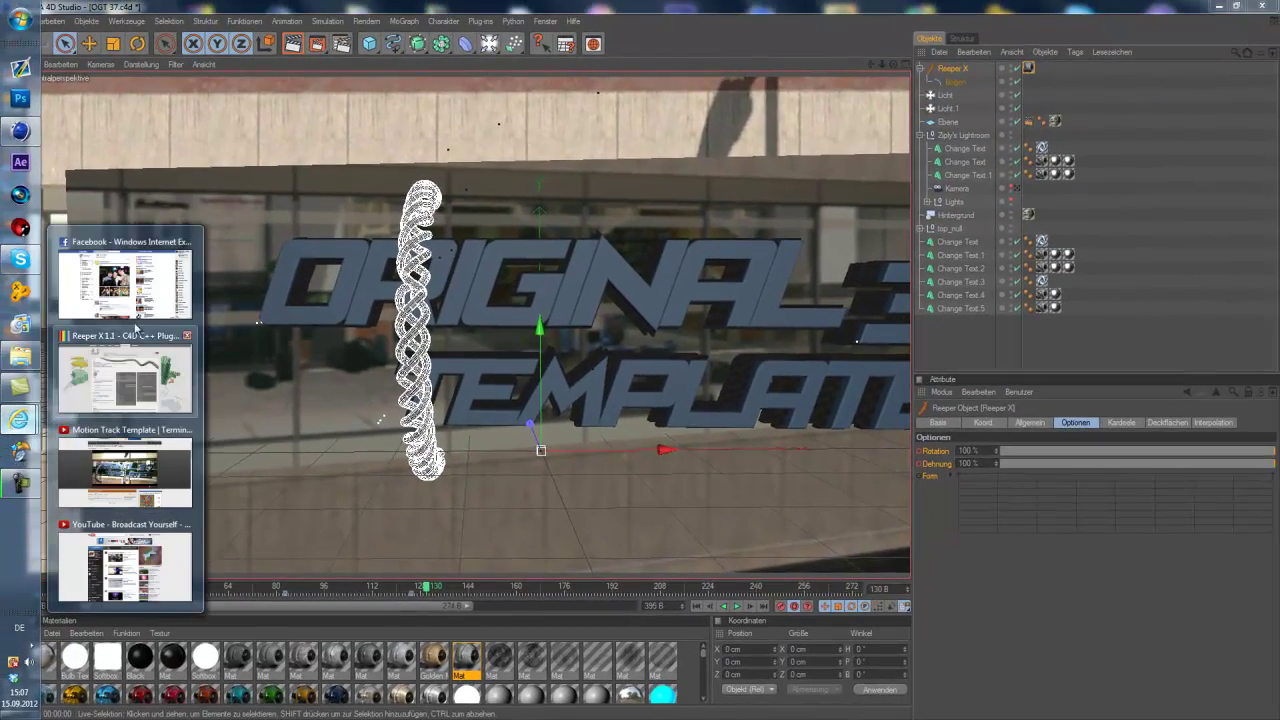
pyautogui.click(113, 448)
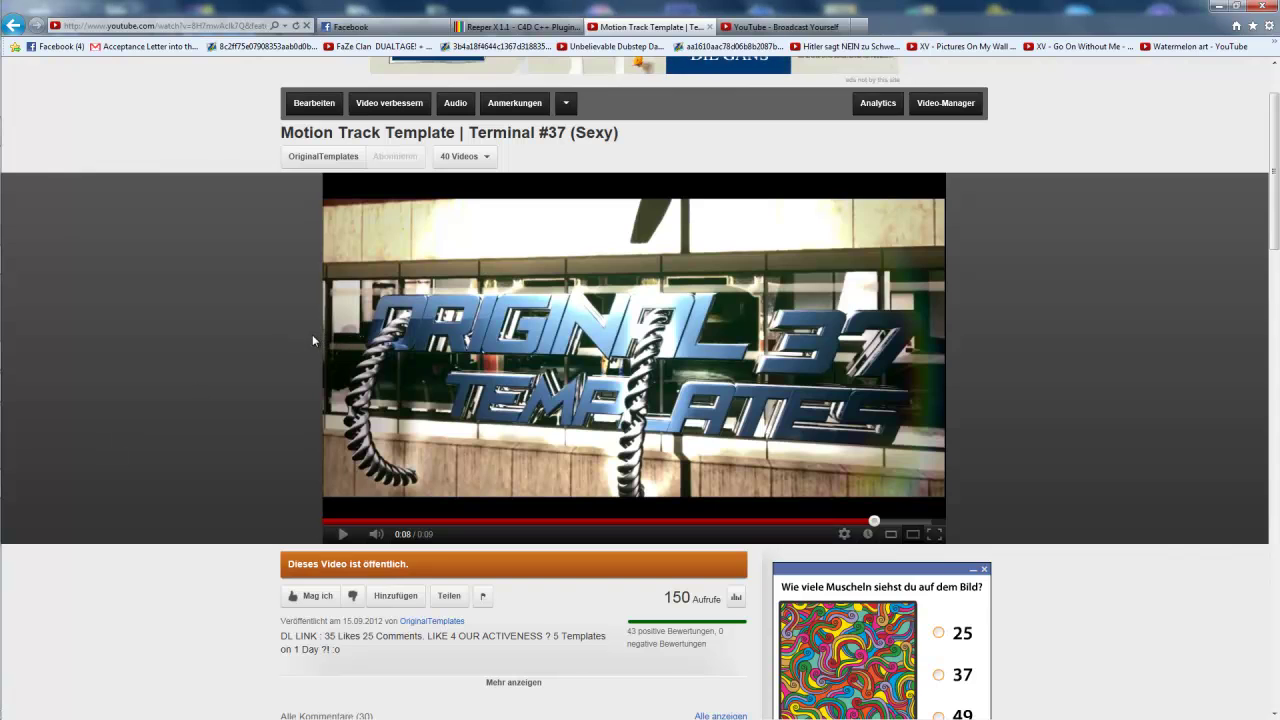
pyautogui.scroll(2, 320, 337)
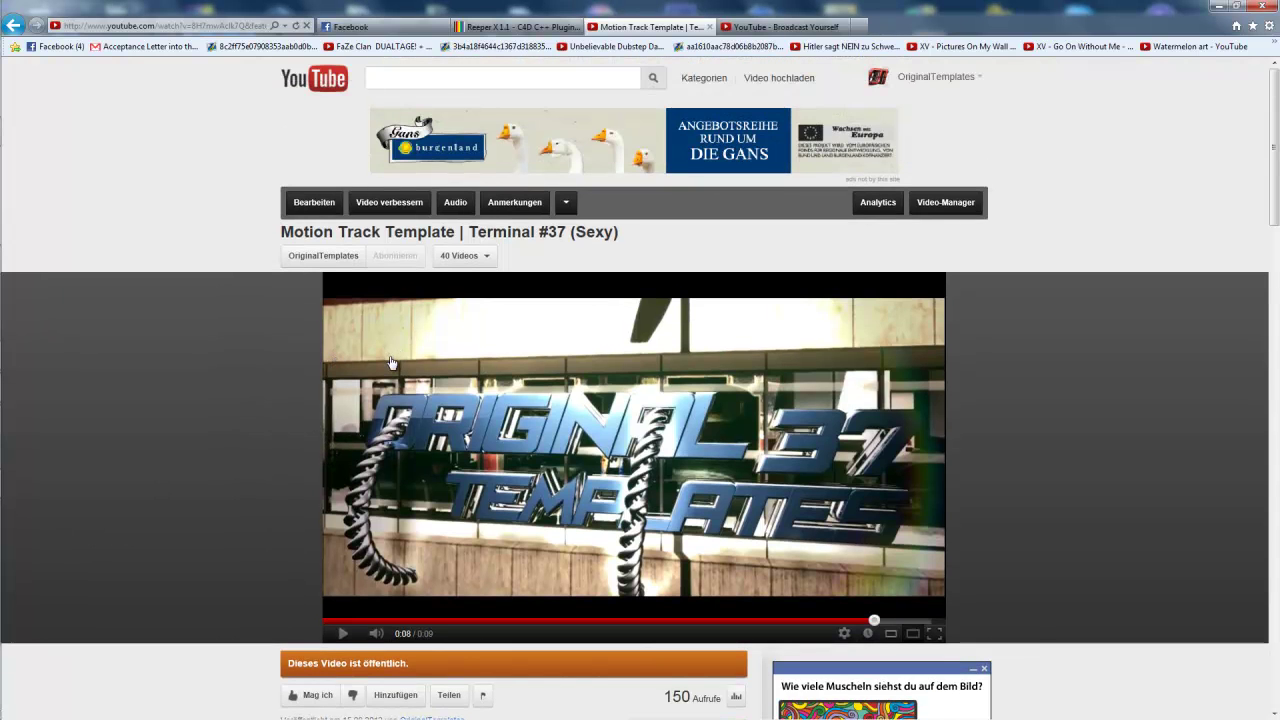
pyautogui.scroll(-2, 250, 392)
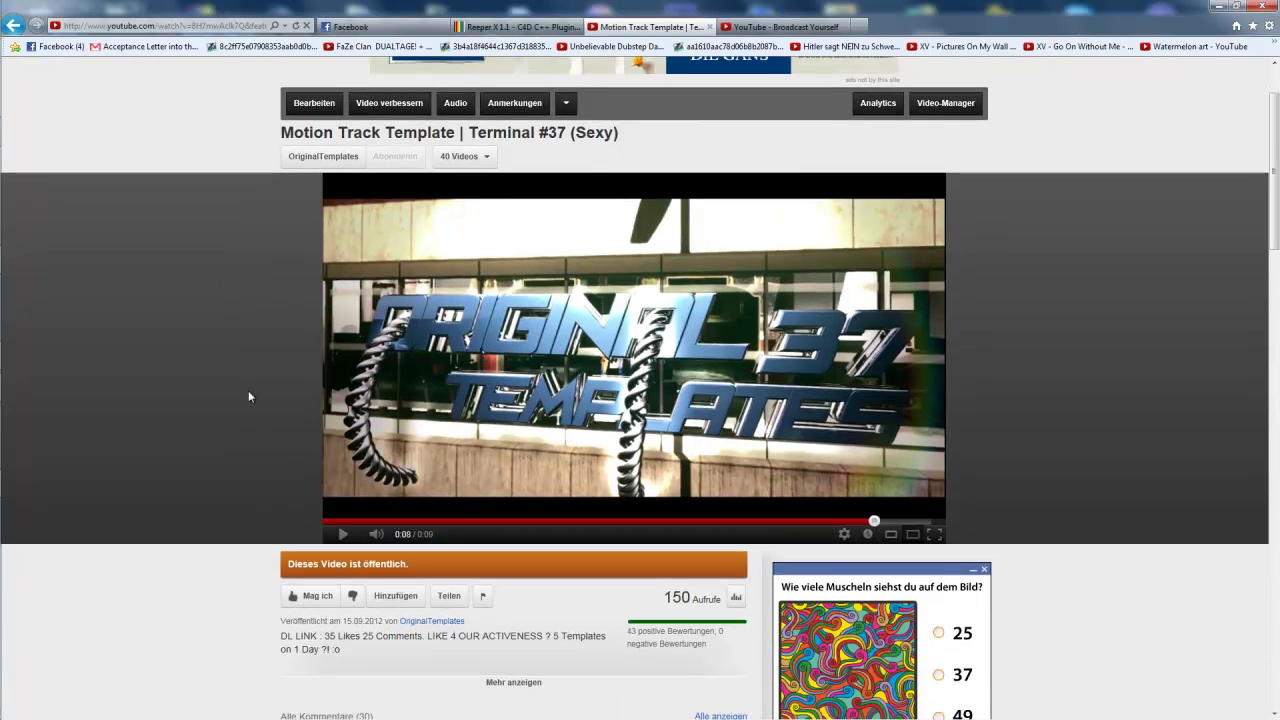